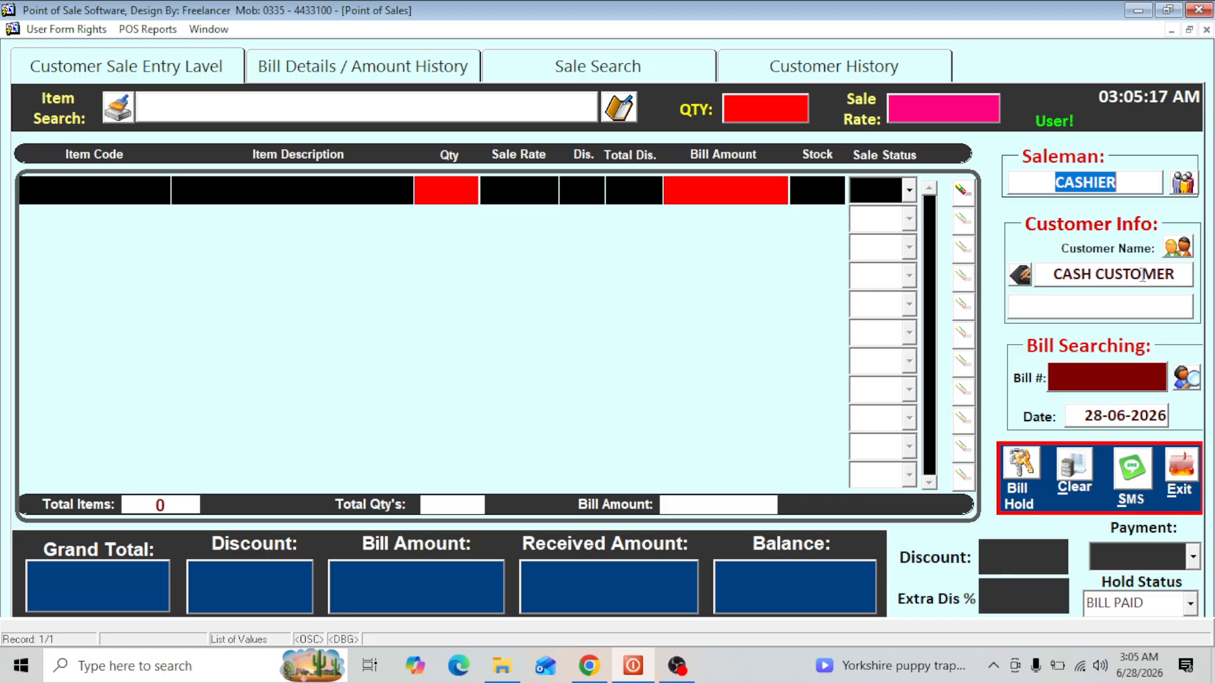
# - Open a new customer registration from the sale entry and enter the customer's full name
pyautogui.click(1181, 249)
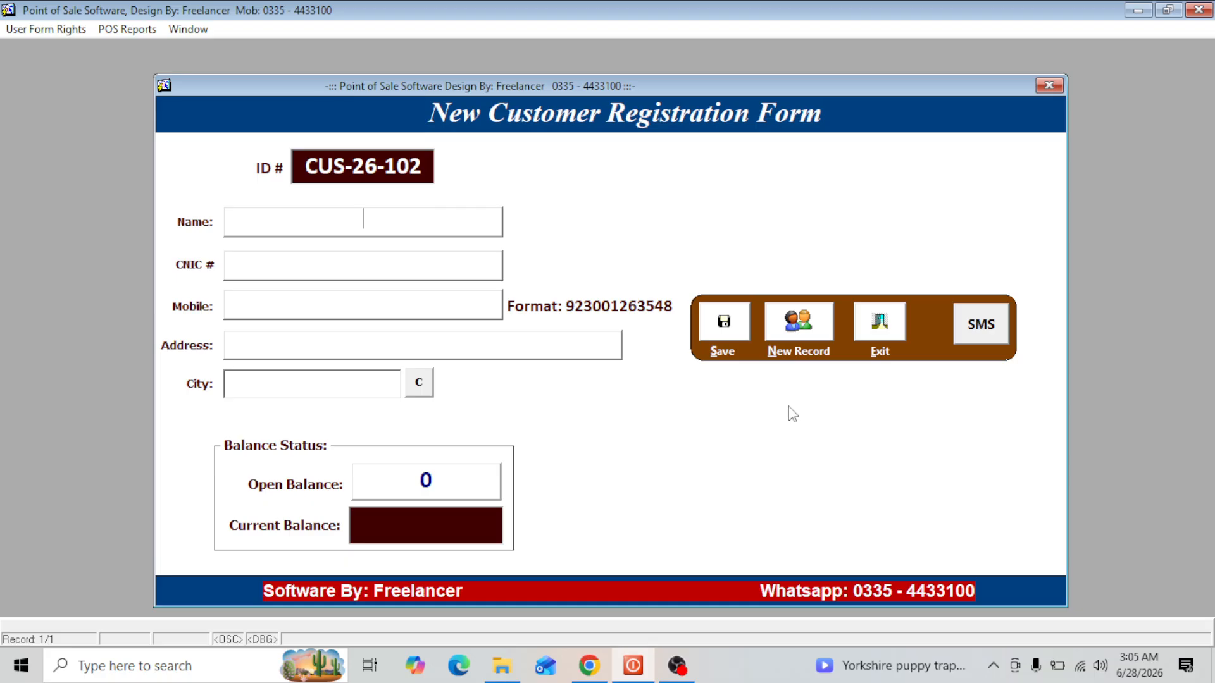
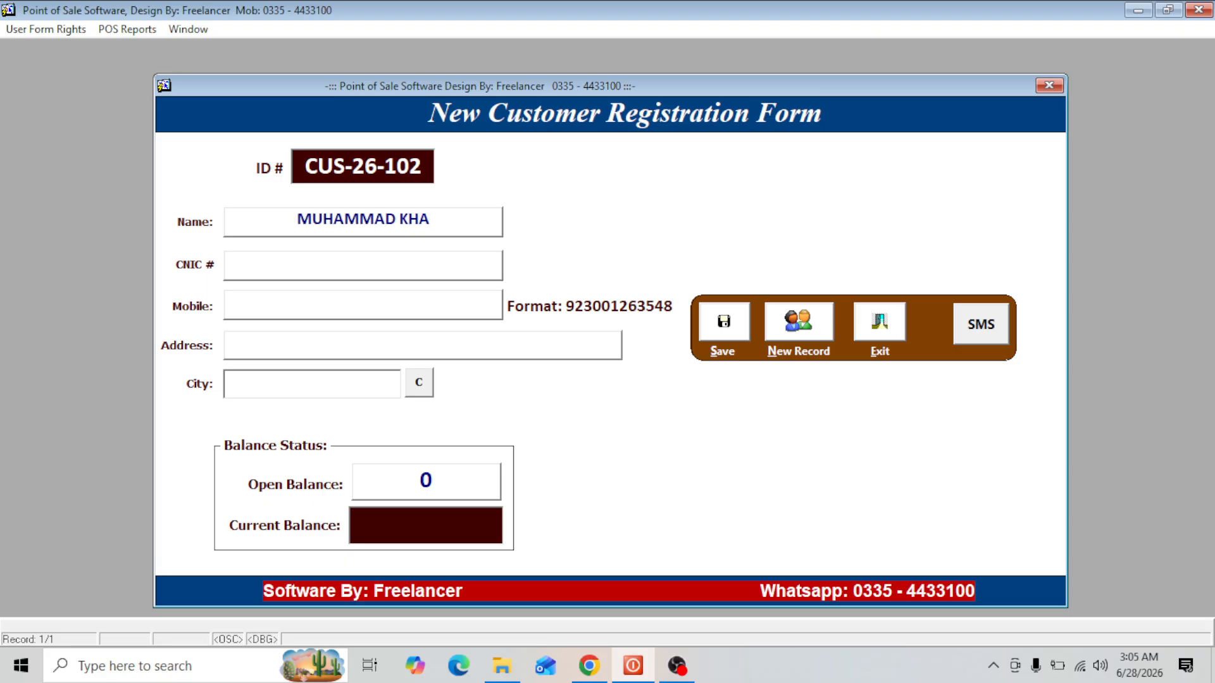
pyautogui.press('Return')
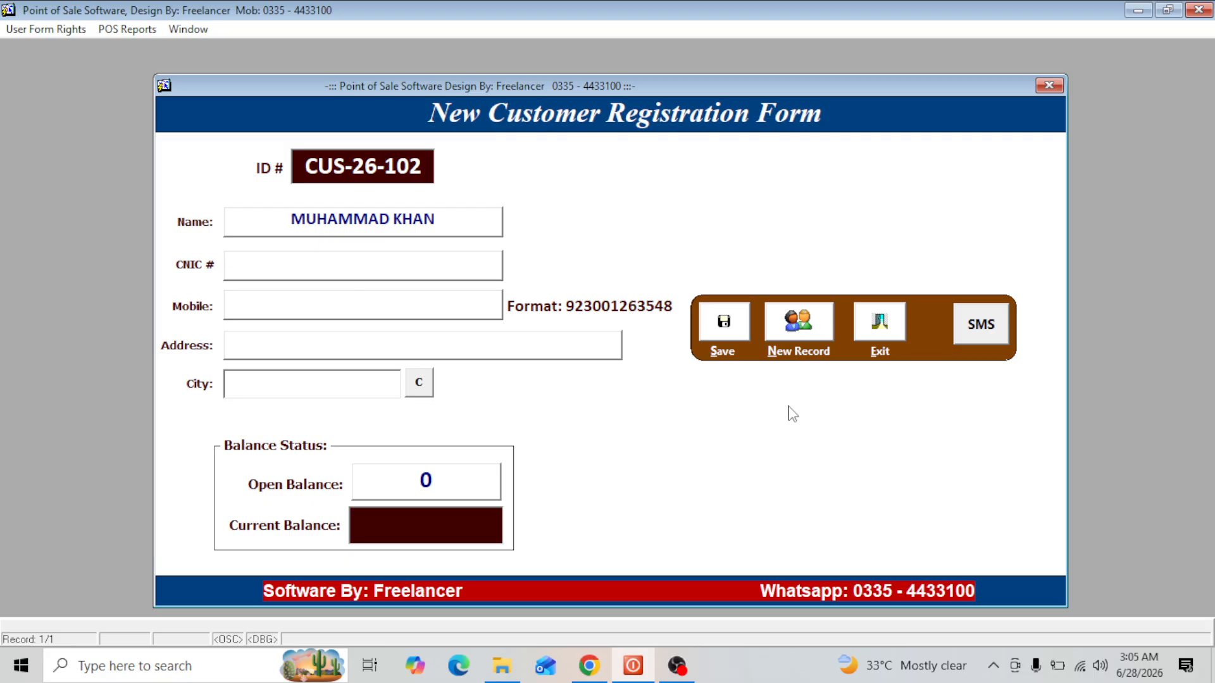
# - Leave the CNIC number blank and fill in the customer's mobile number
pyautogui.press('Return')
pyautogui.write('0300-1234567')
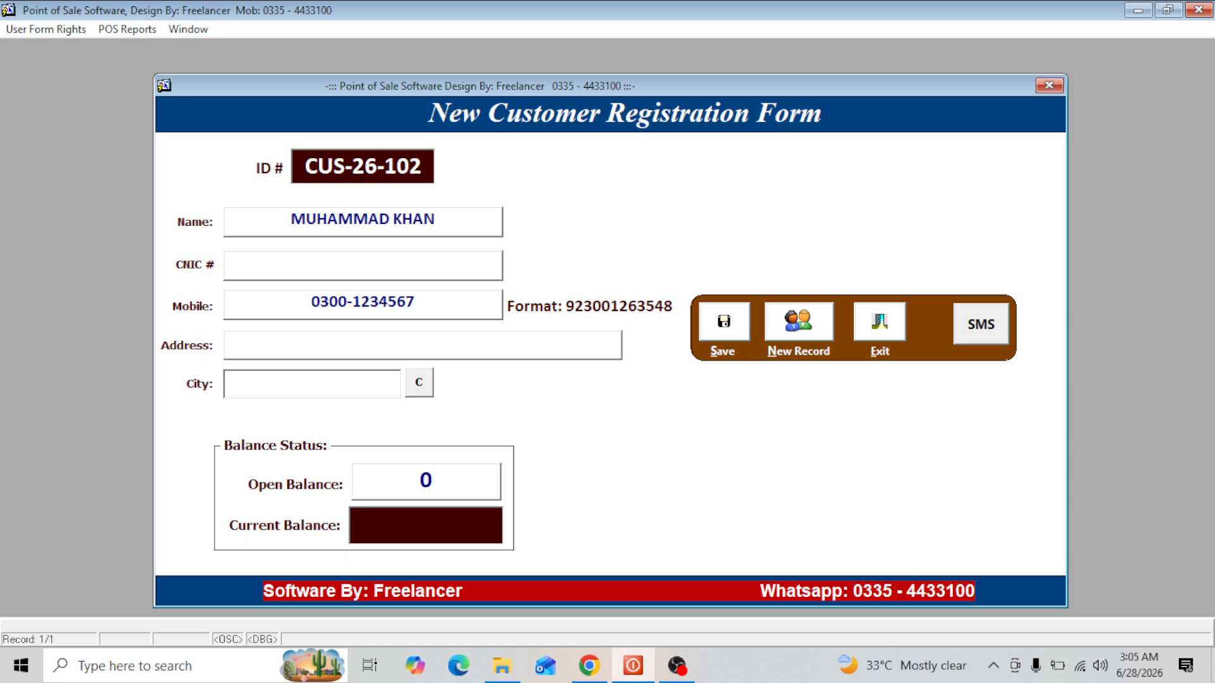
# - Fill in the customer's street address
pyautogui.press('Tab')
pyautogui.write('H')
pyautogui.press('BackSpace')
pyautogui.write('STREERT # 3')
pyautogui.press('Tab')
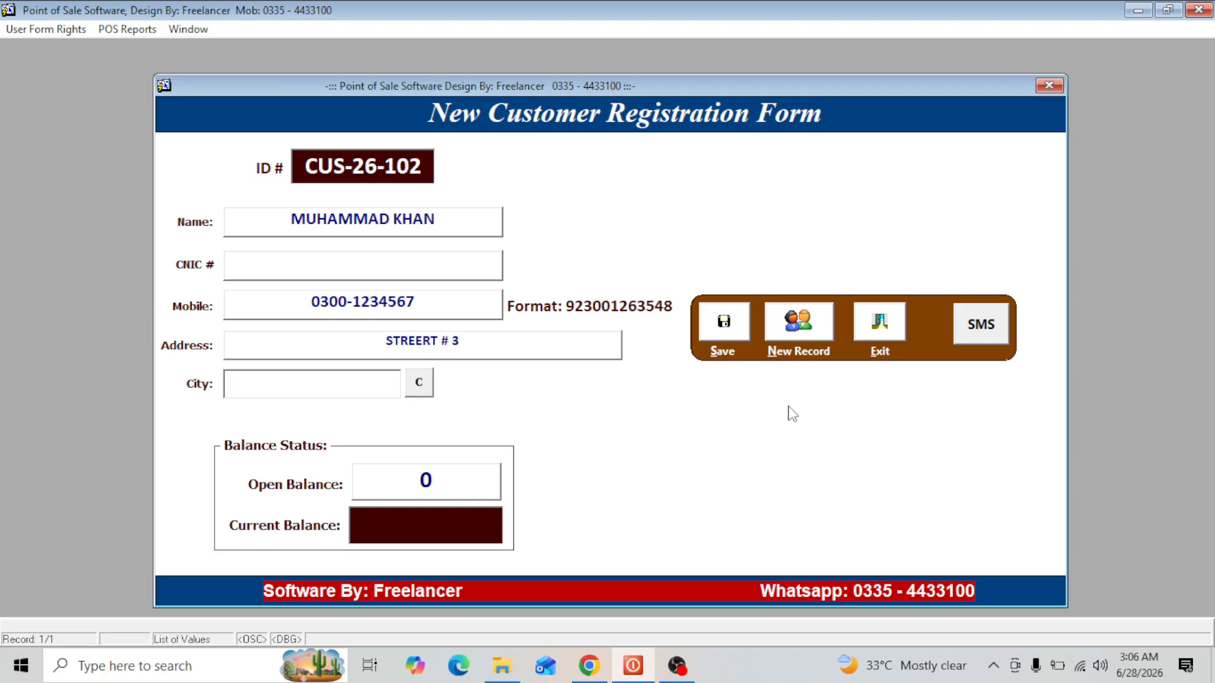
pyautogui.write('L')
pyautogui.press('Tab')
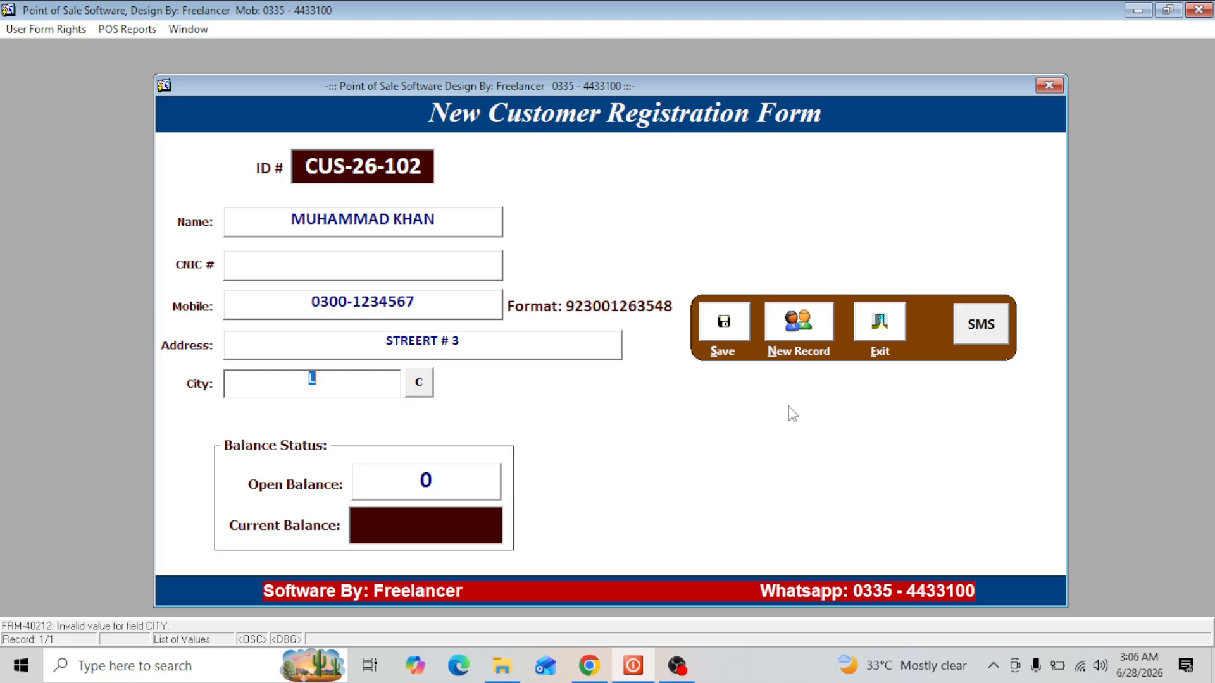
pyautogui.press('BackSpace')
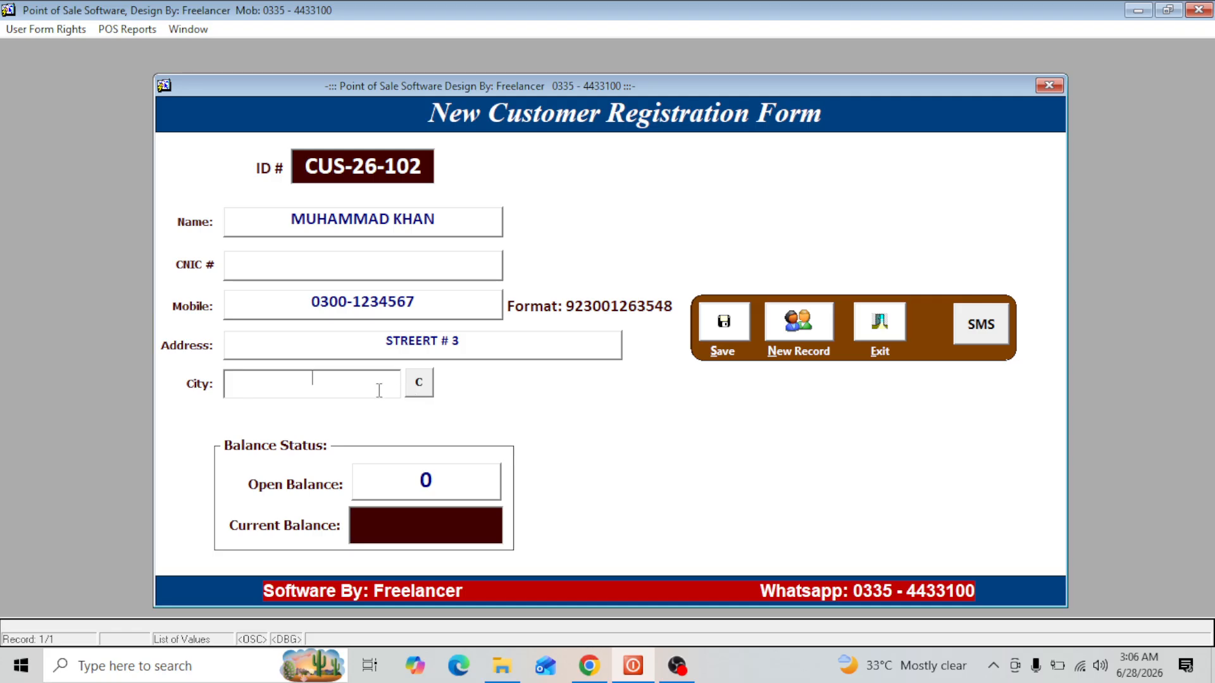
# - Add LAHORE to the list of city names, save it and return to the customer registration
pyautogui.click(420, 382)
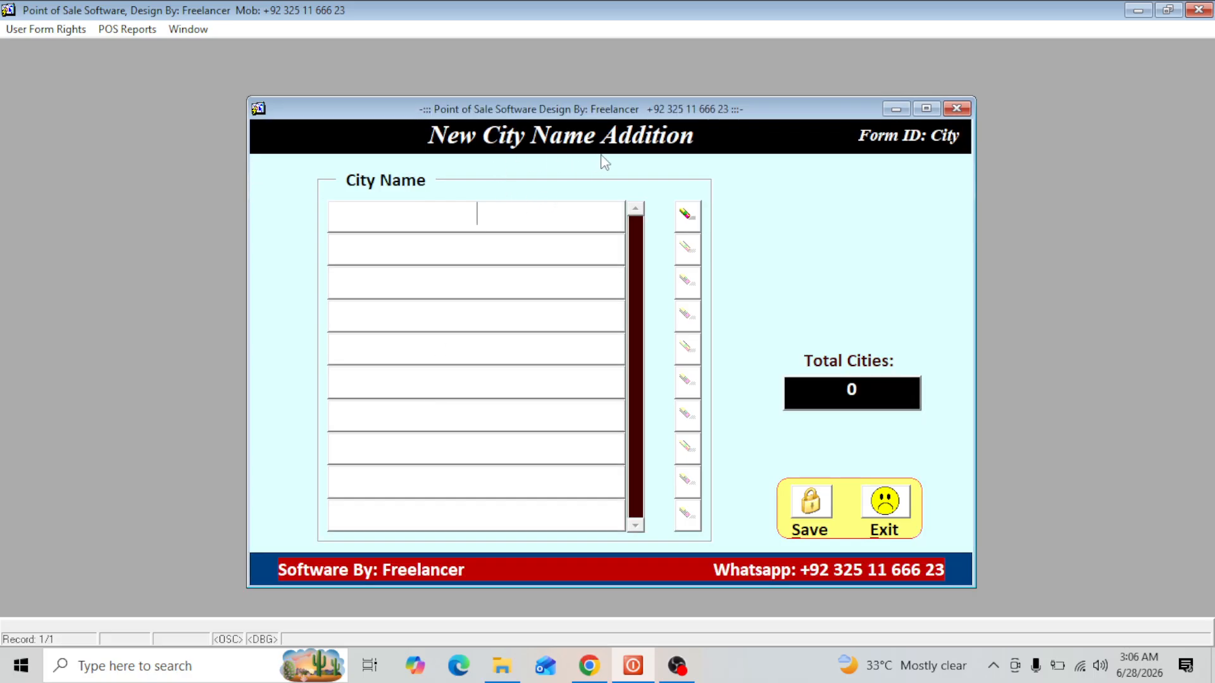
pyautogui.write('LAHORE')
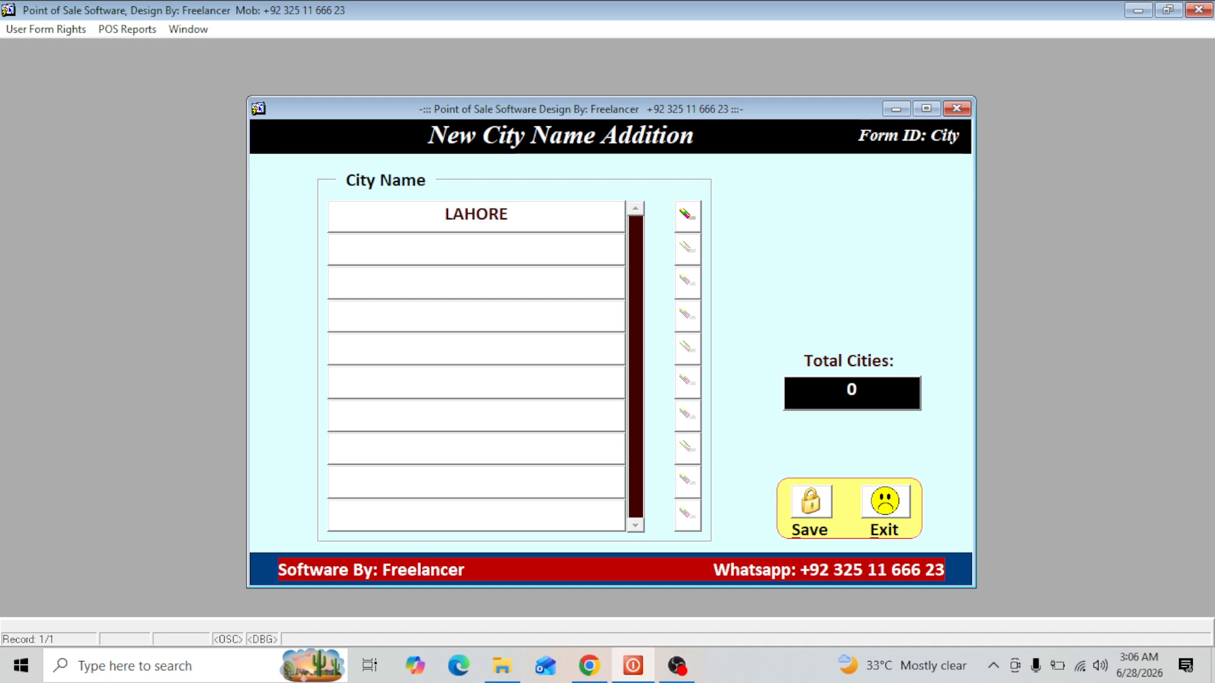
pyautogui.click(809, 506)
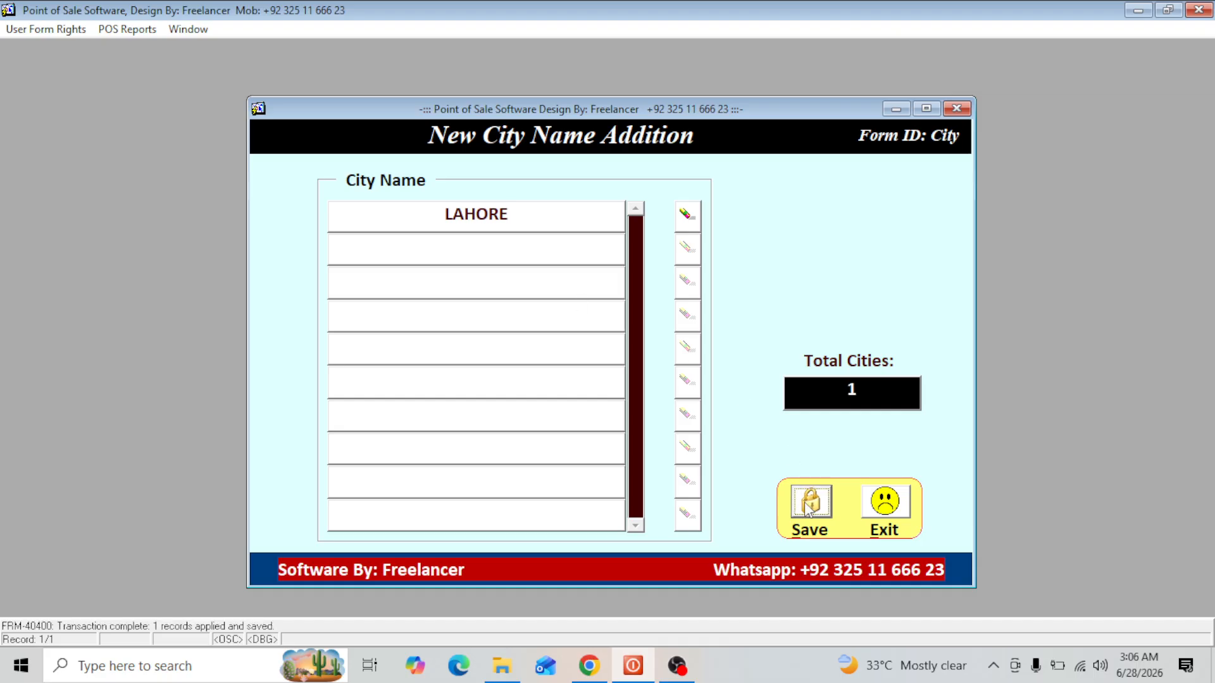
pyautogui.click(887, 510)
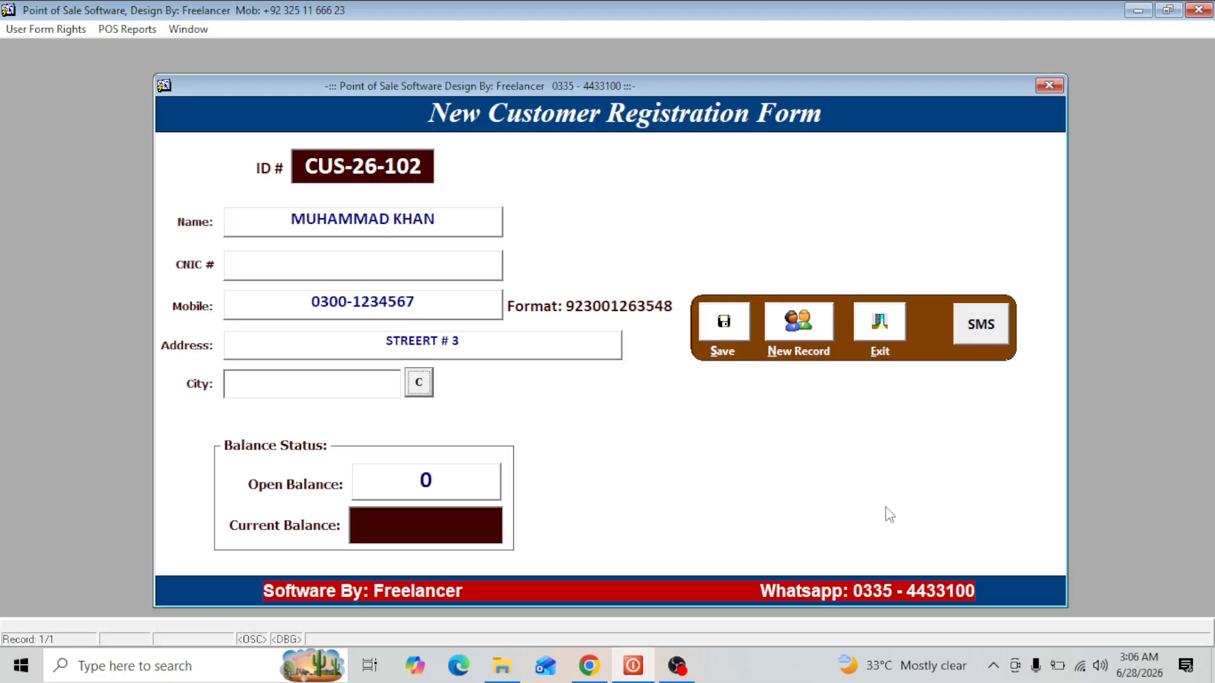
# - Set the new customer's city to LAHORE and accept the opening balance of 0
pyautogui.click(320, 384)
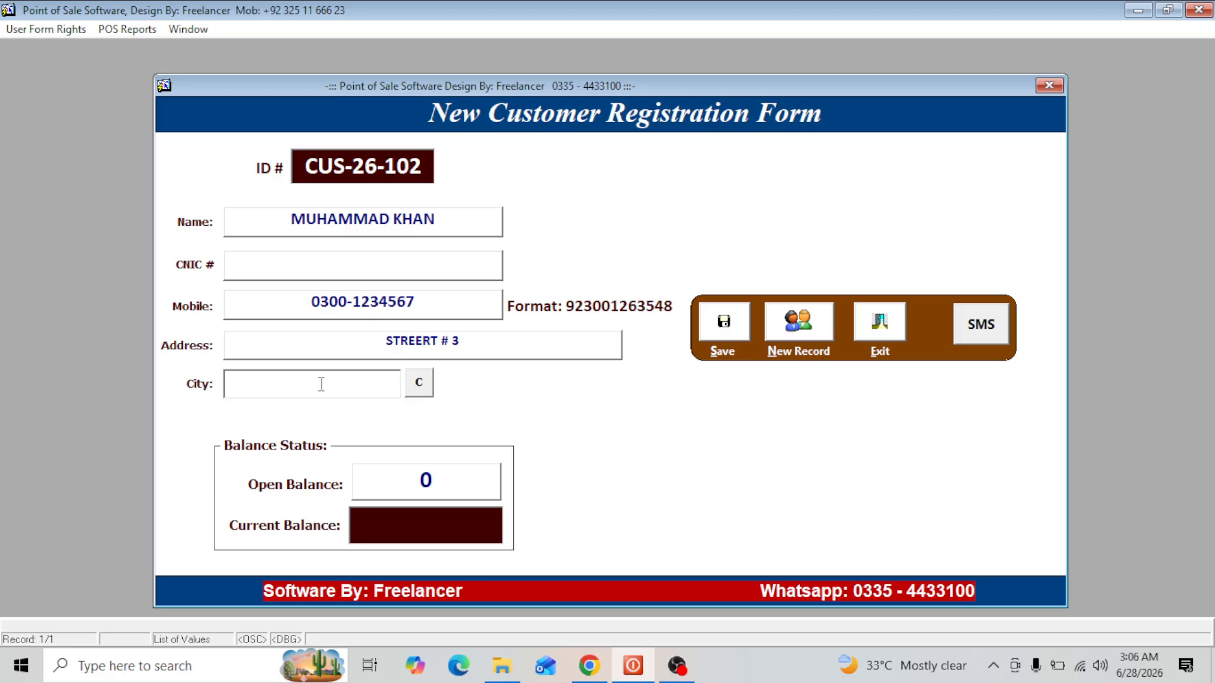
pyautogui.write('LAHORE')
pyautogui.press('Return')
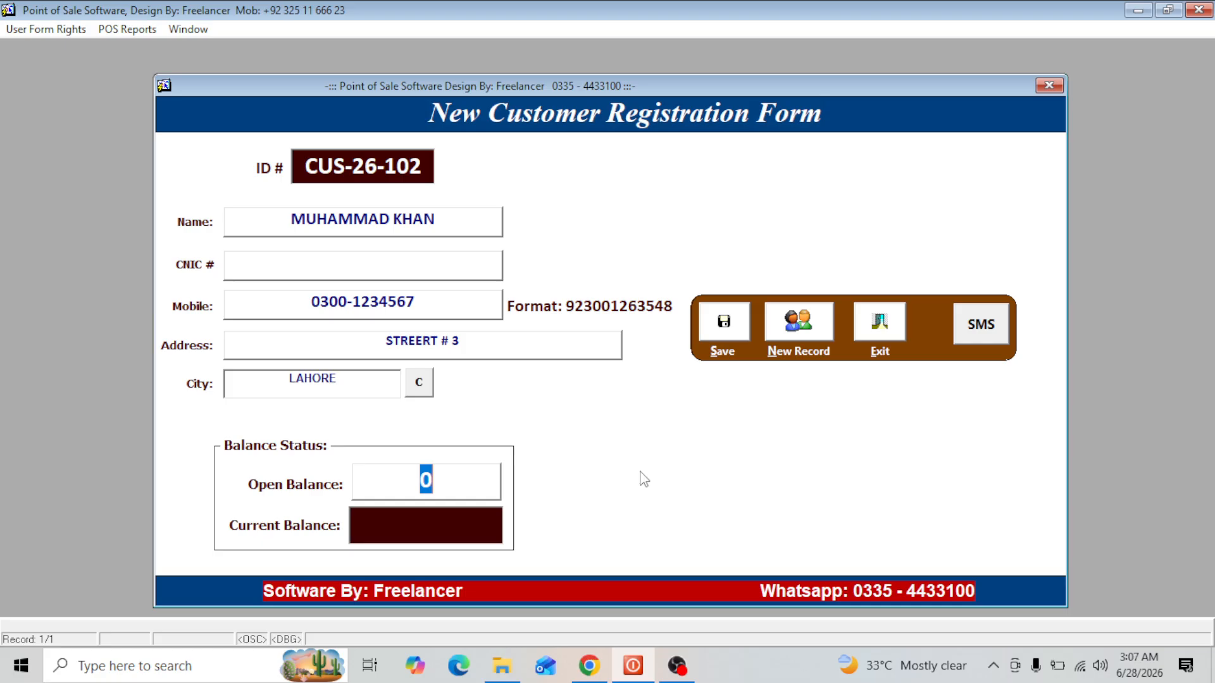
pyautogui.press('Return')
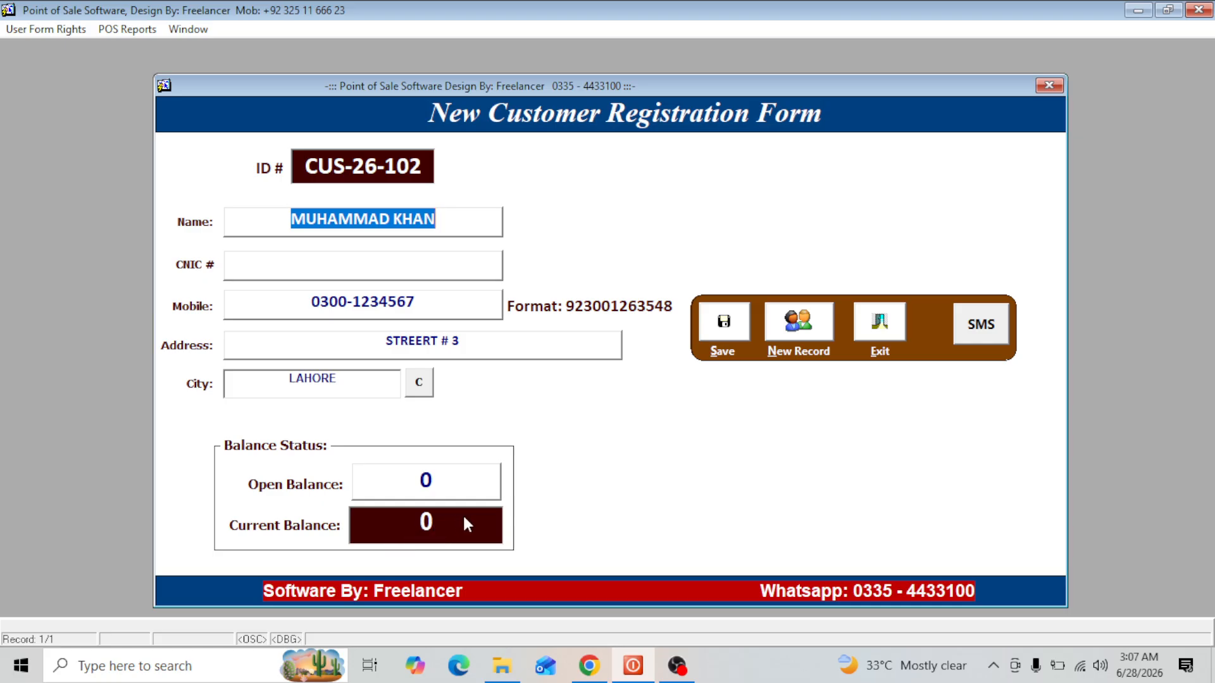
# - Save the new customer record and return to the sale entry
pyautogui.click(724, 326)
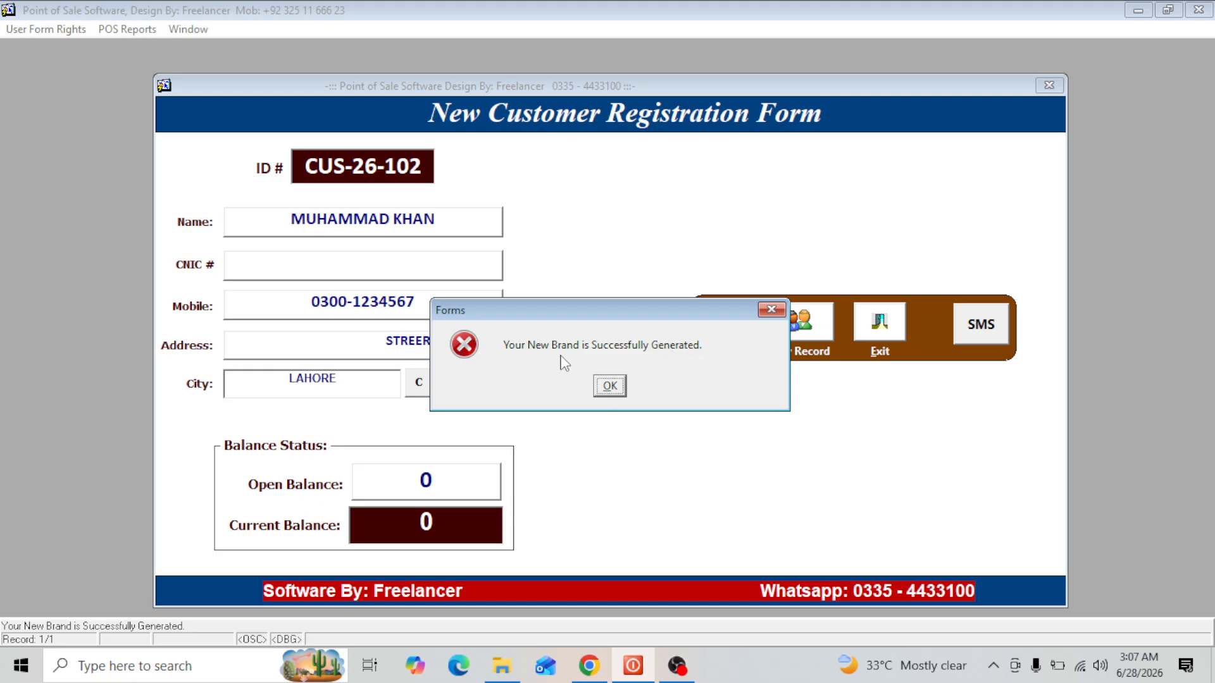
pyautogui.click(617, 387)
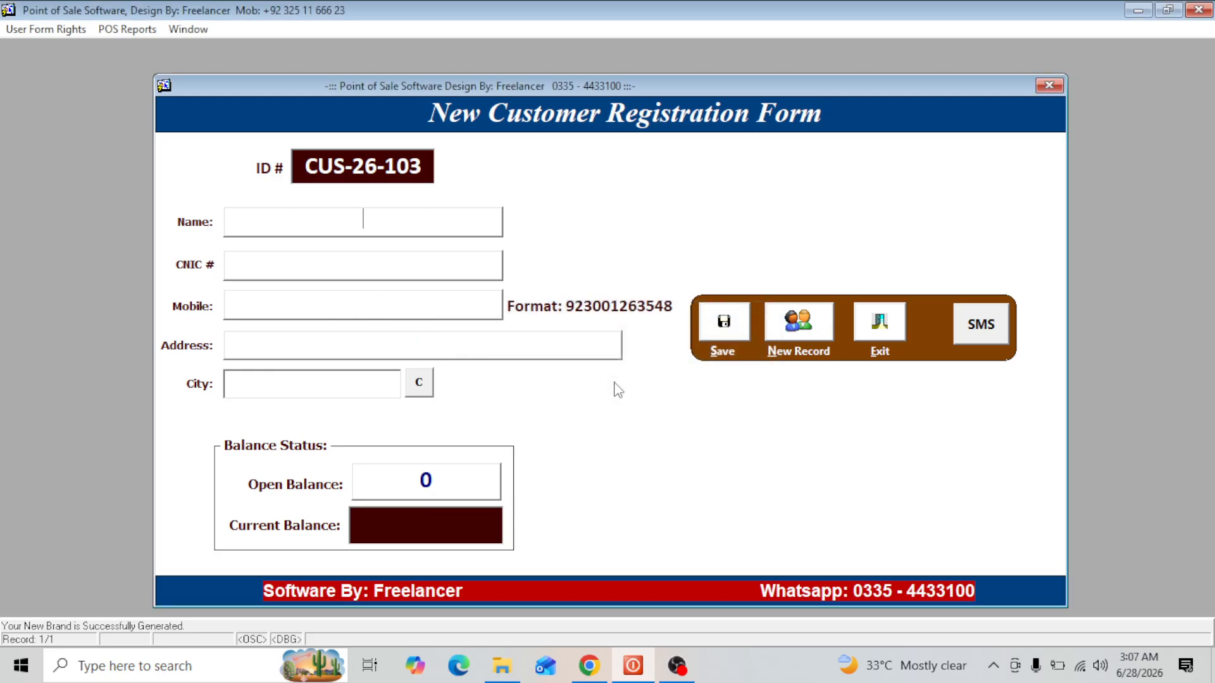
pyautogui.click(899, 328)
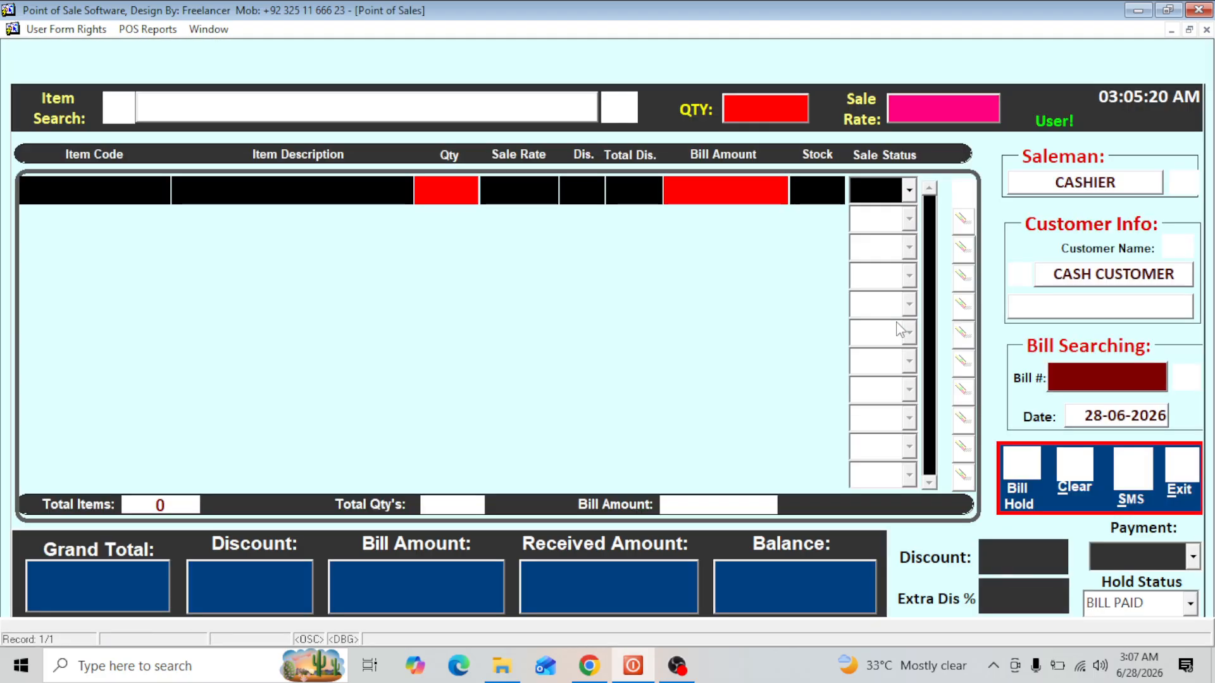
# - Try to replace CASH CUSTOMER on the bill by looking up a customer with the initial M
pyautogui.click(1067, 281)
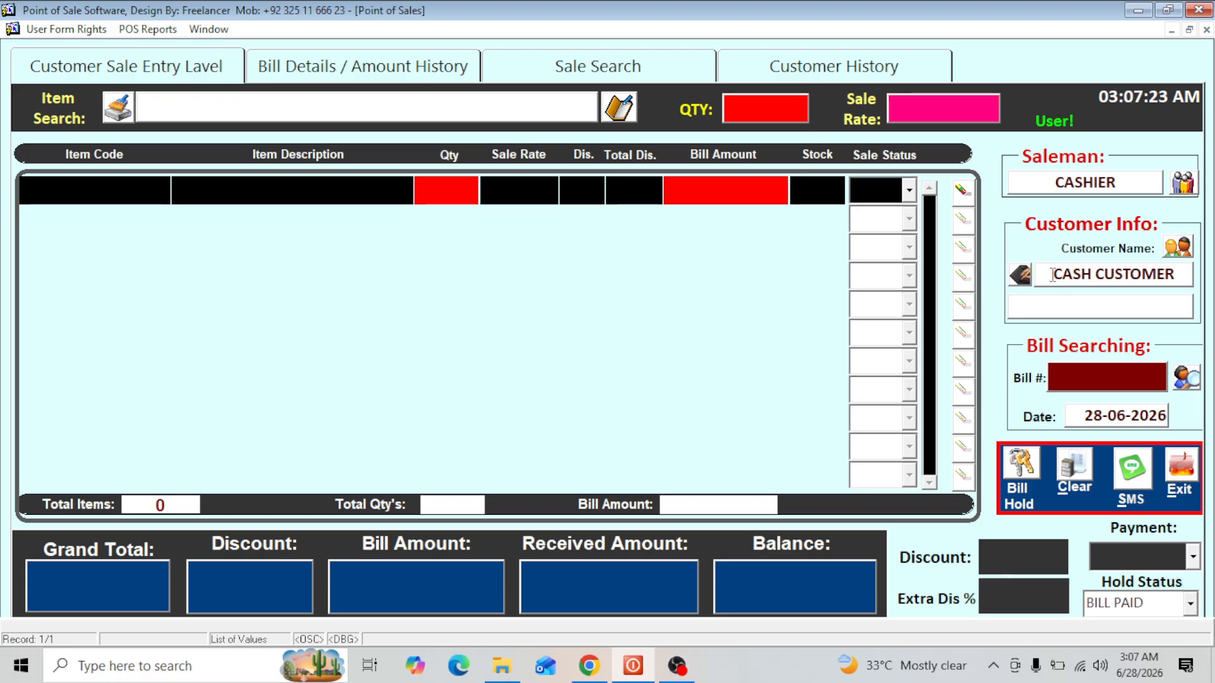
pyautogui.moveTo(1054, 275); pyautogui.dragTo(1210, 263)
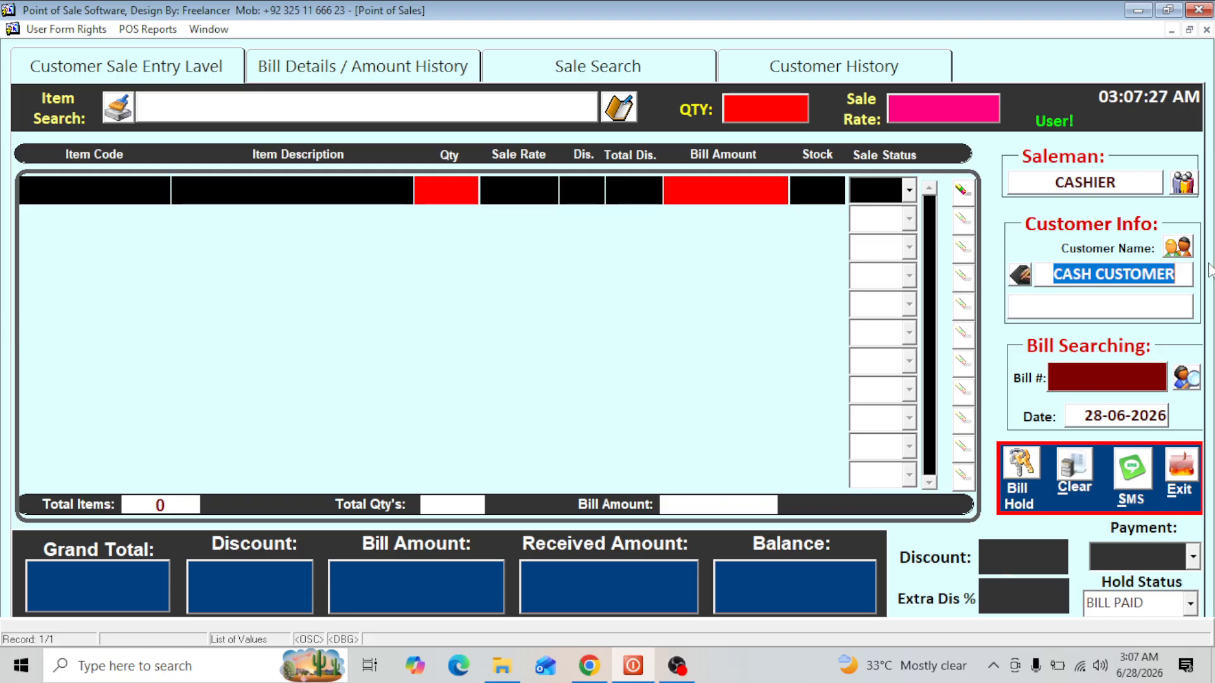
pyautogui.write('M')
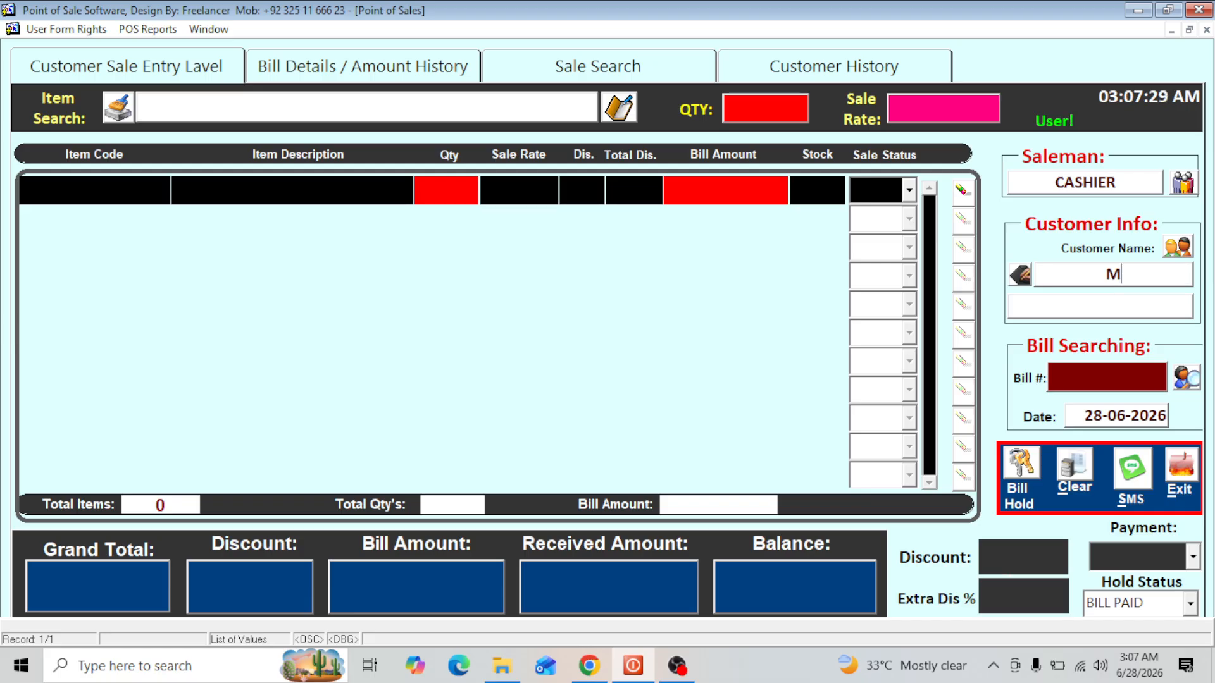
pyautogui.press('Return')
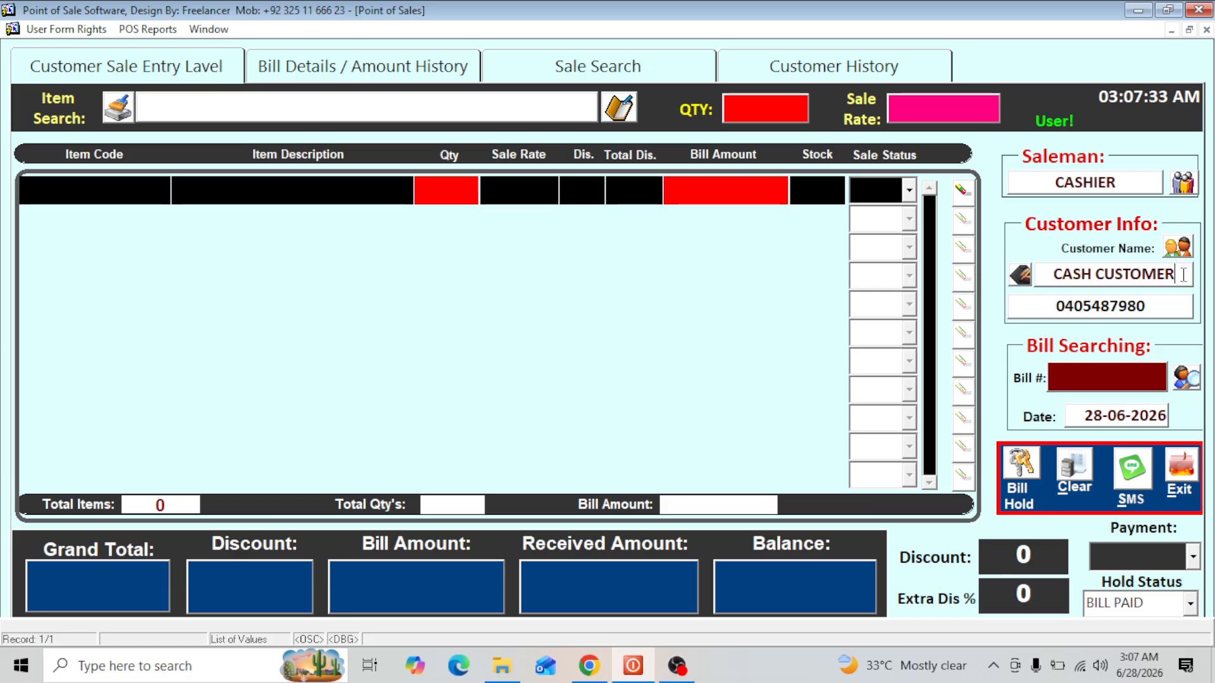
# - Assign the newly registered customer to the sale from the list of customers
pyautogui.moveTo(1183, 276); pyautogui.dragTo(873, 310)
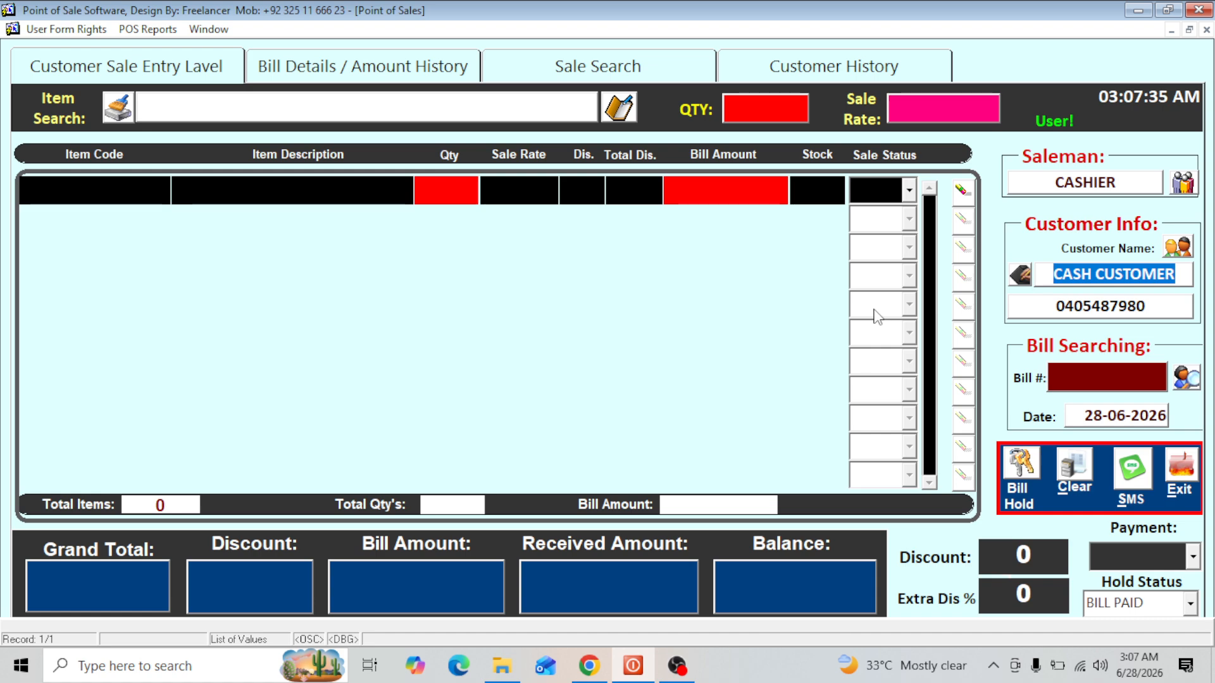
pyautogui.press('F9')
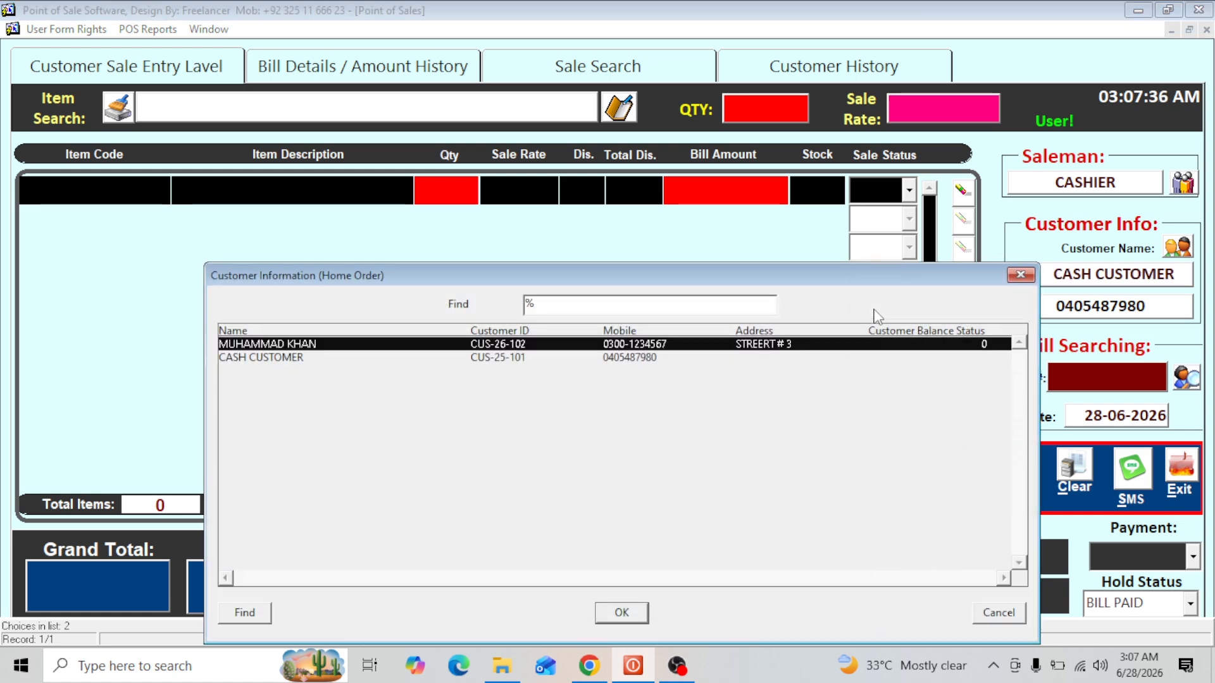
pyautogui.press('Return')
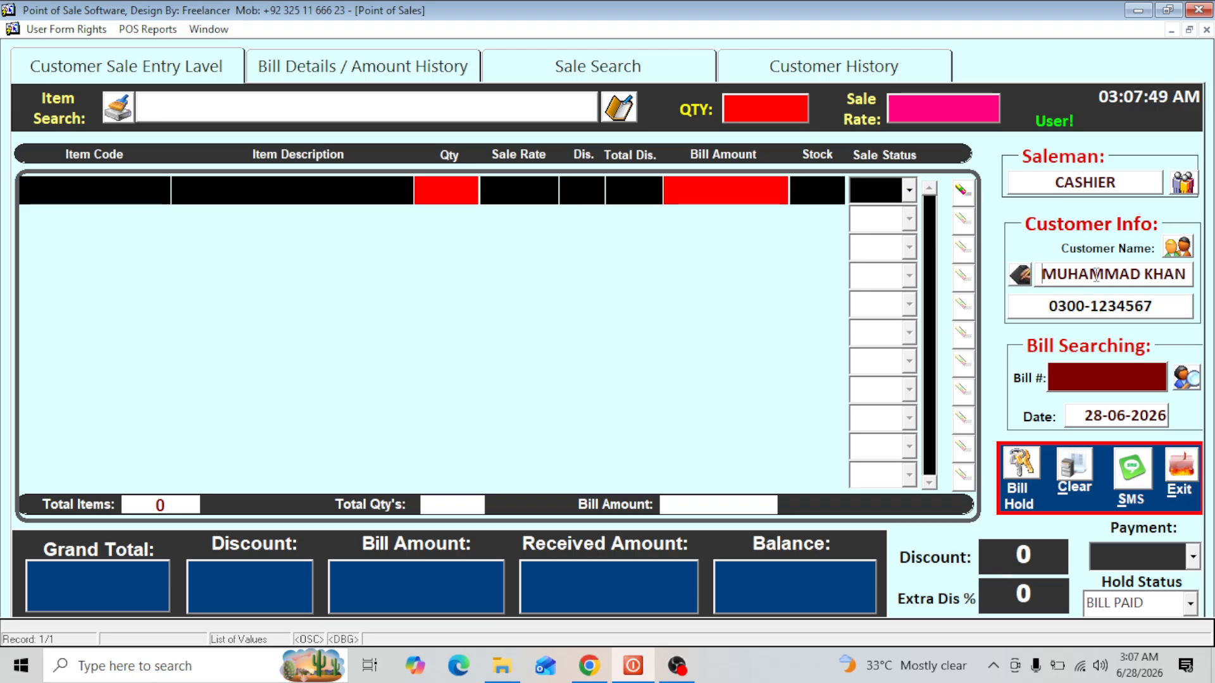
pyautogui.click(1020, 276)
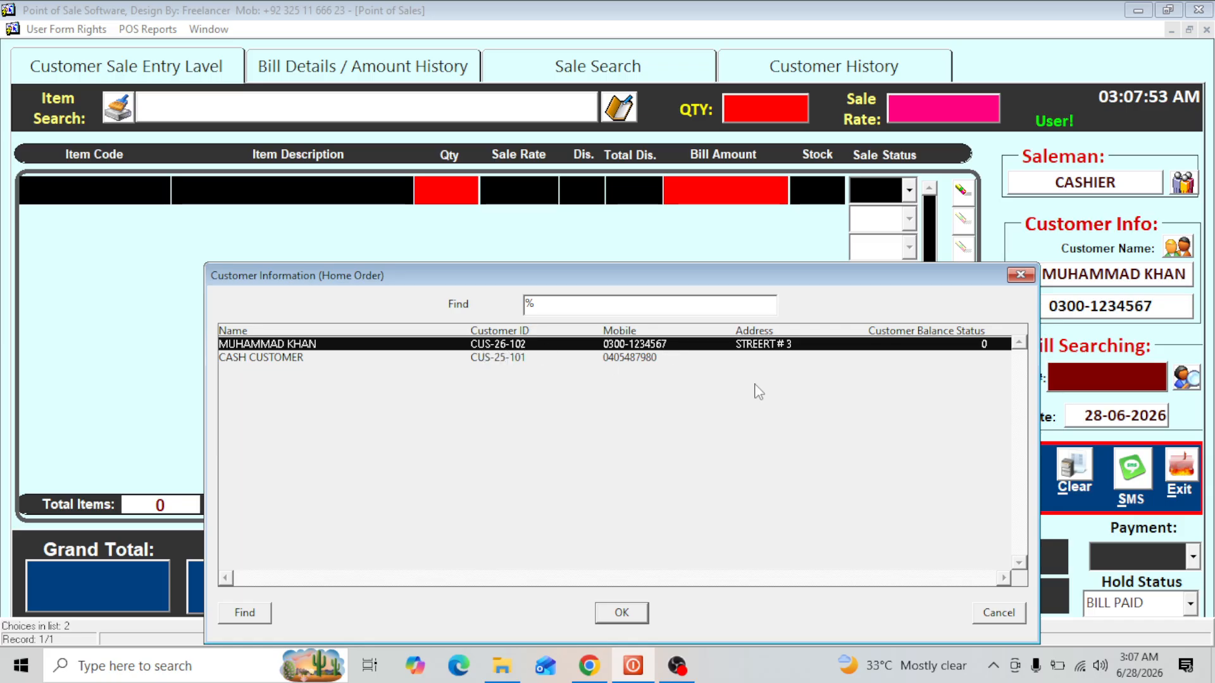
pyautogui.press('Return')
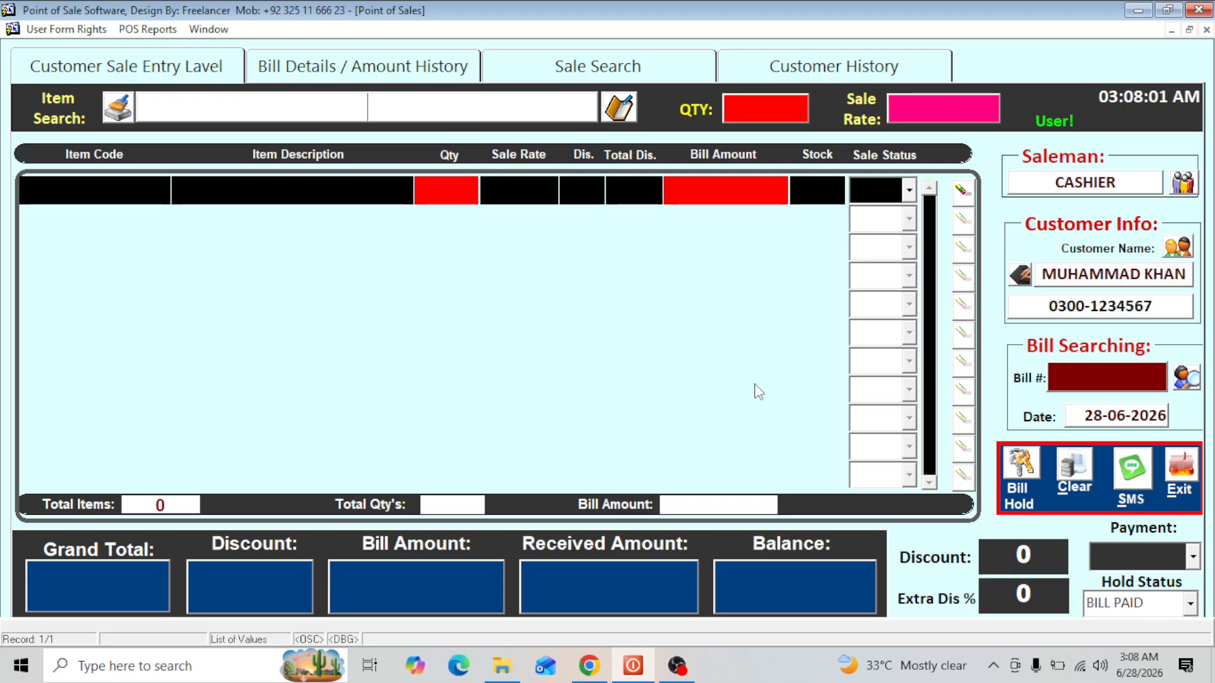
# - Add the item with code 1002 to the bill and set the payment type to Credit
pyautogui.write('100')
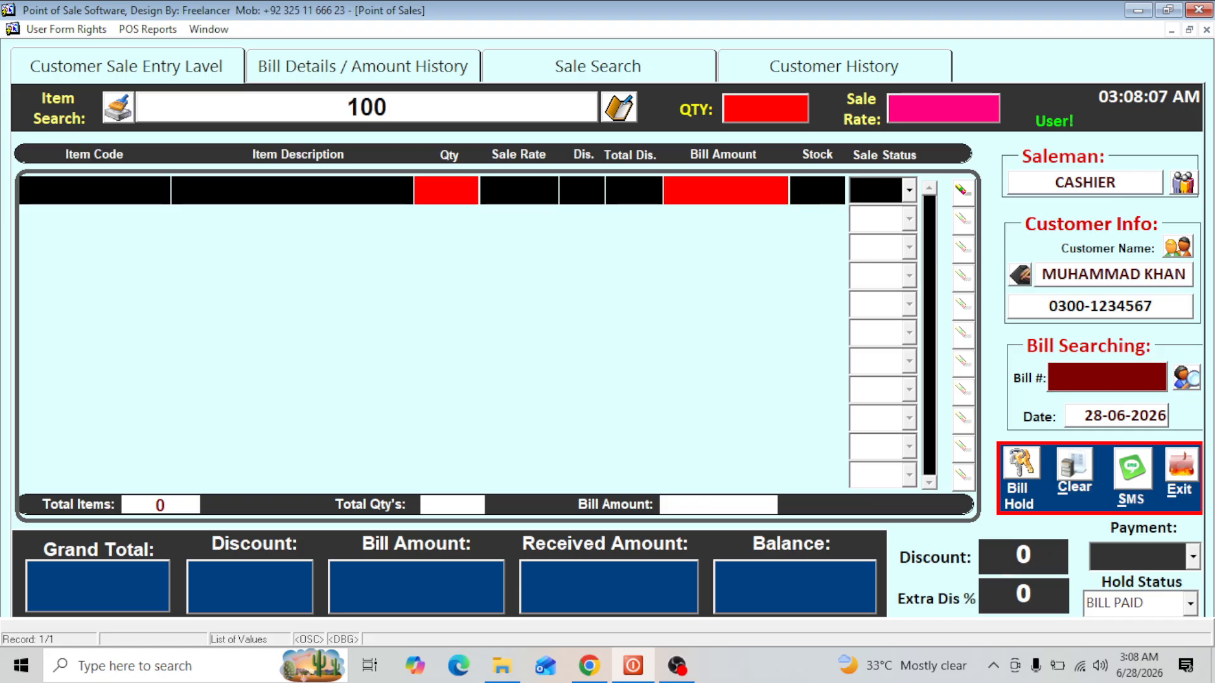
pyautogui.write('2')
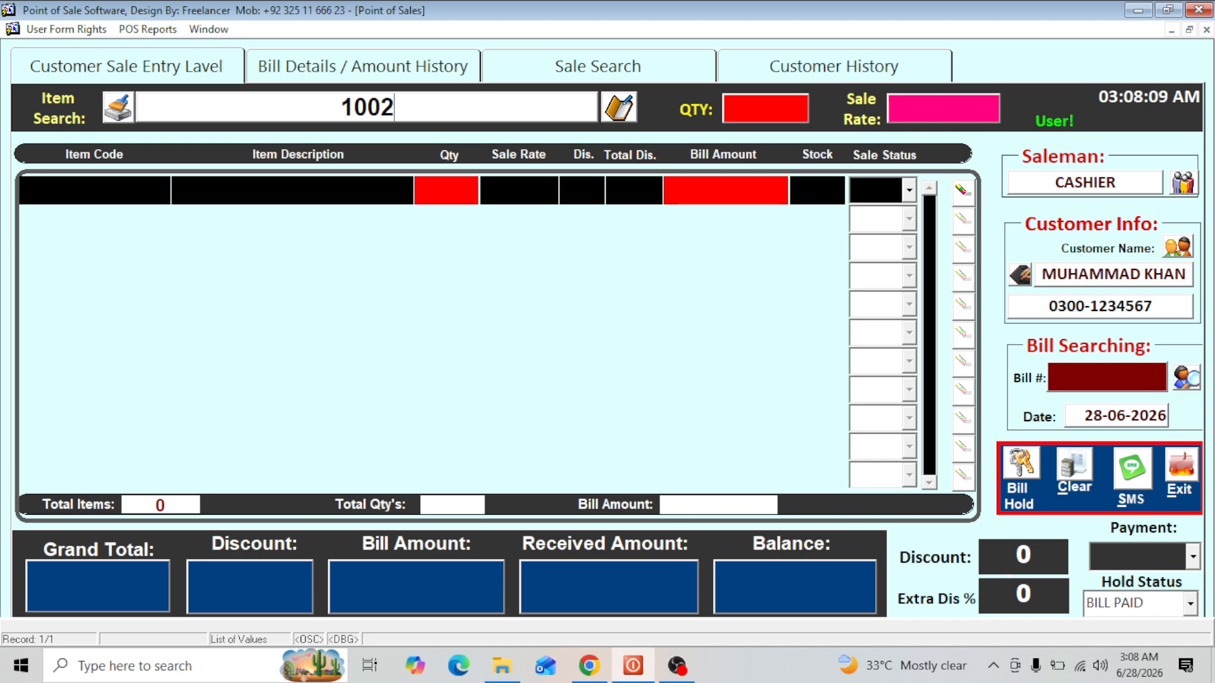
pyautogui.press('Return')
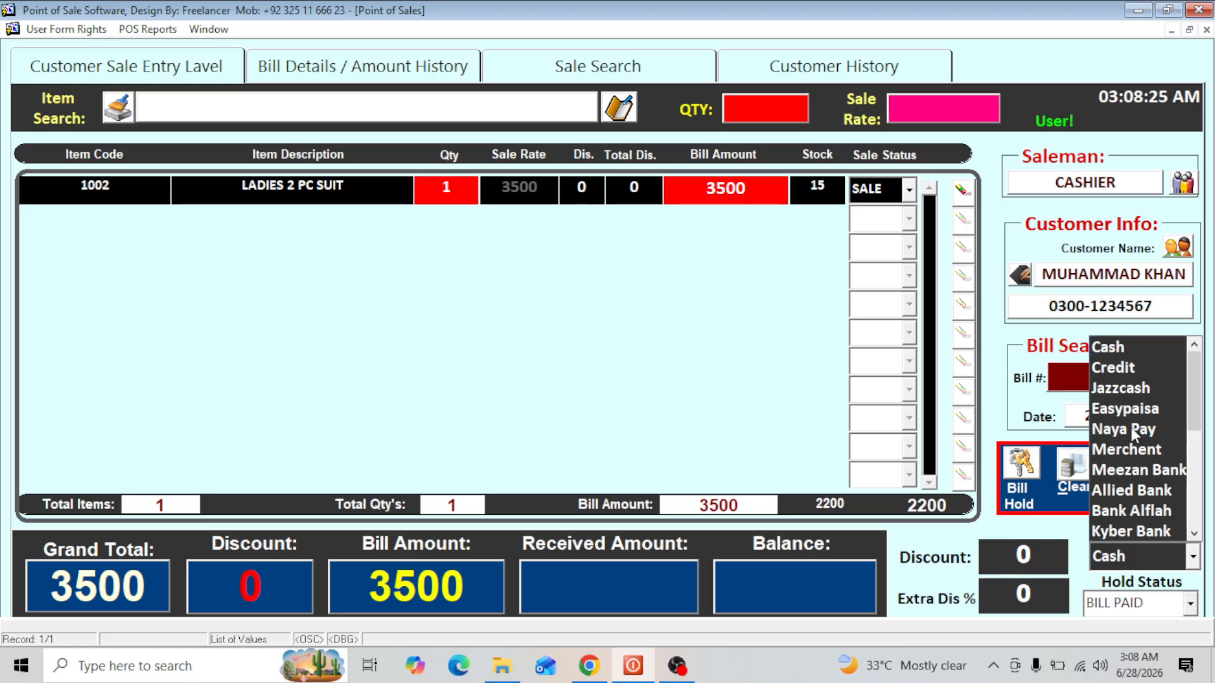
pyautogui.click(1125, 370)
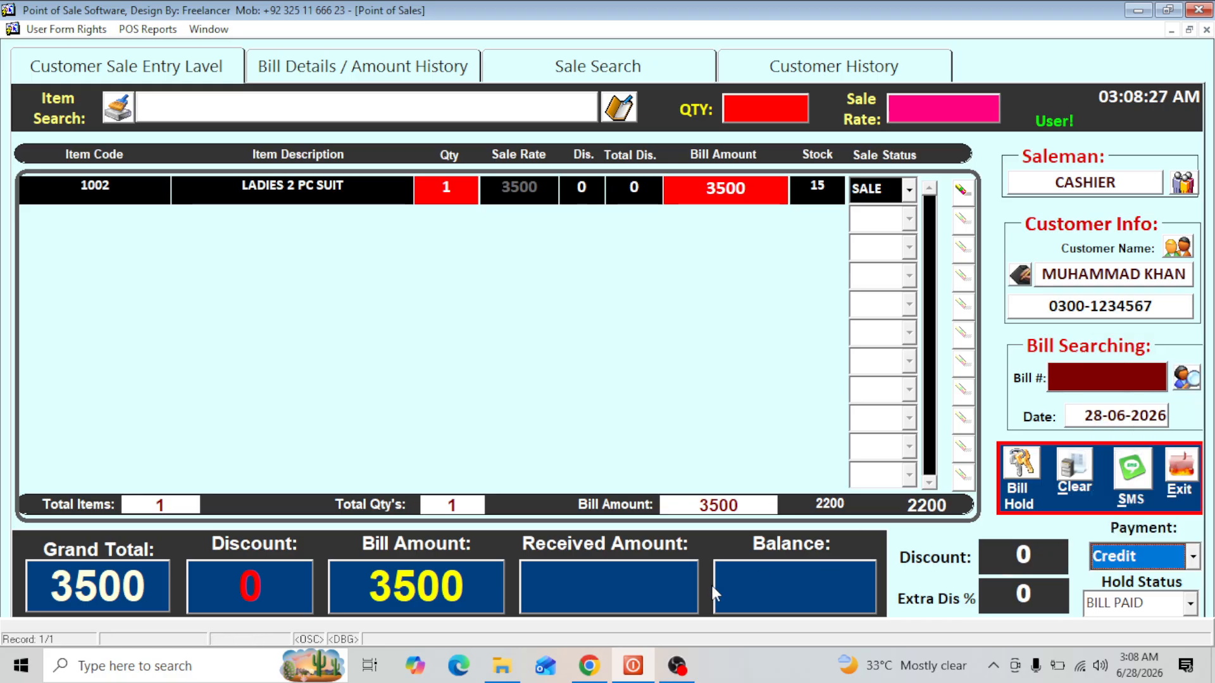
# - Try to complete the credit bill with a received amount of 0, and clear that amount
pyautogui.click(632, 598)
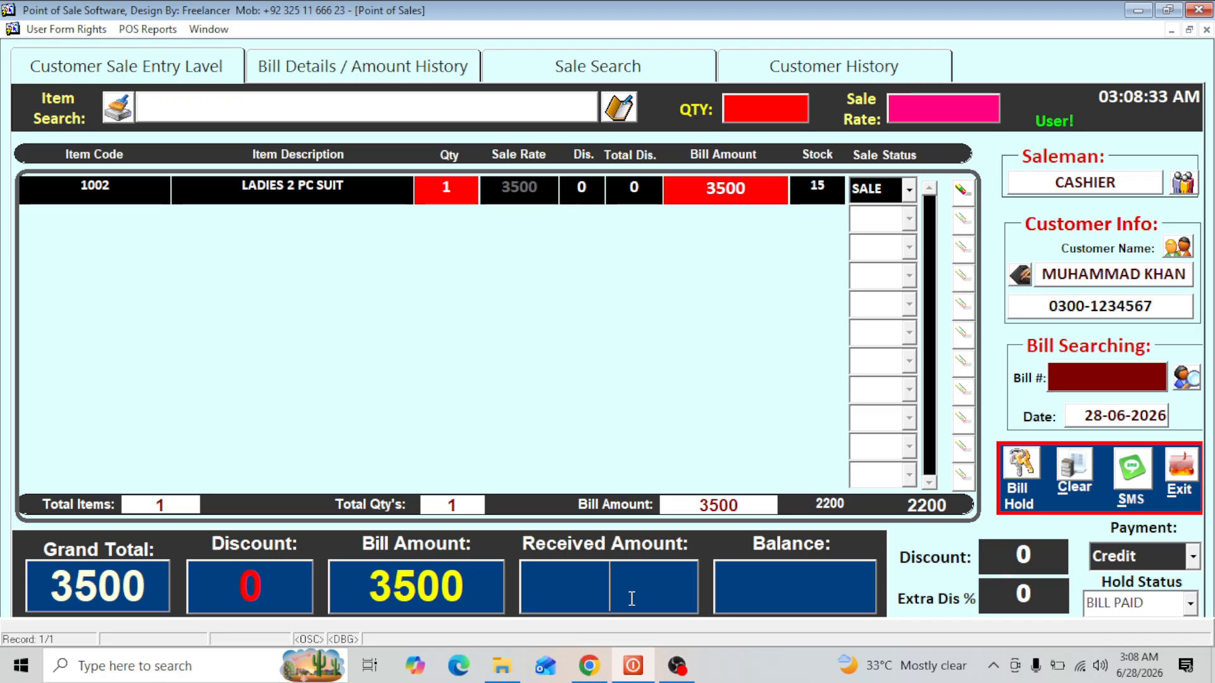
pyautogui.write('0')
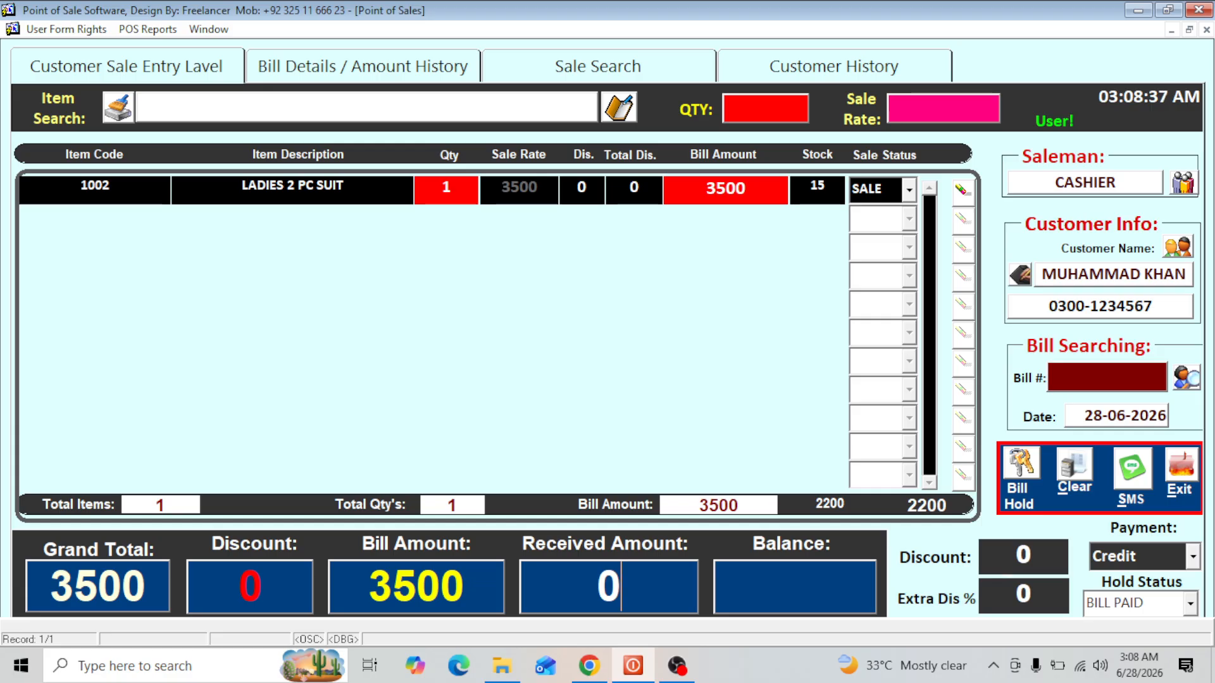
pyautogui.press('Return')
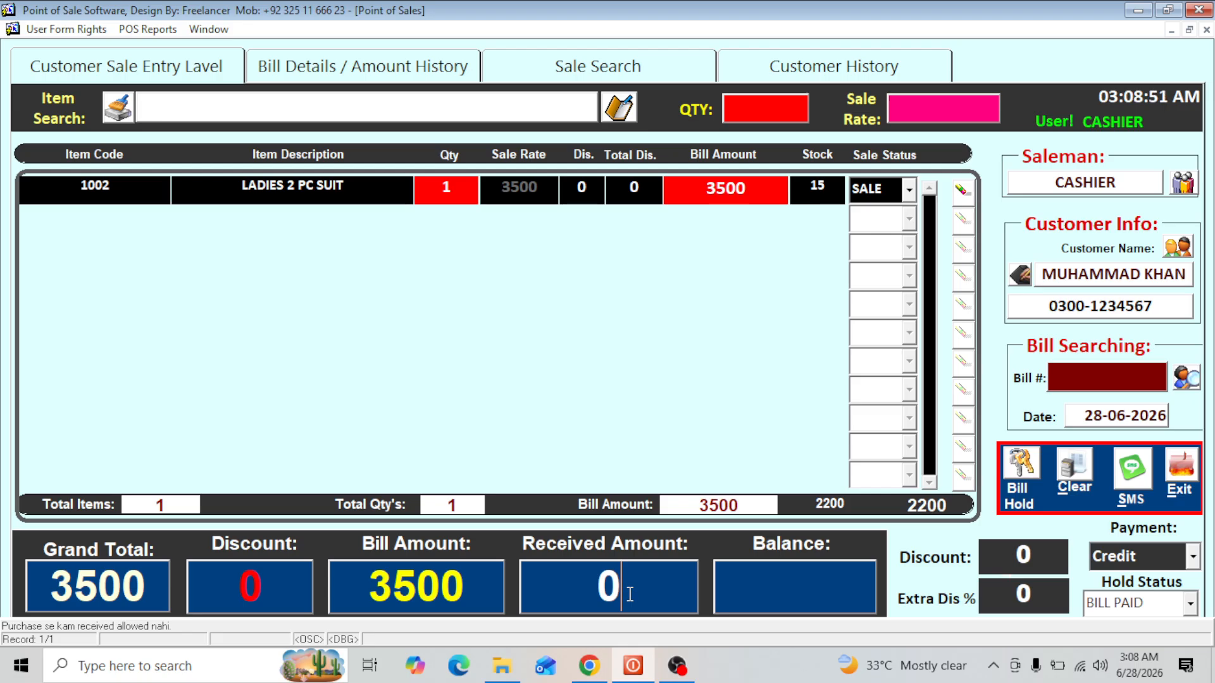
pyautogui.press('BackSpace')
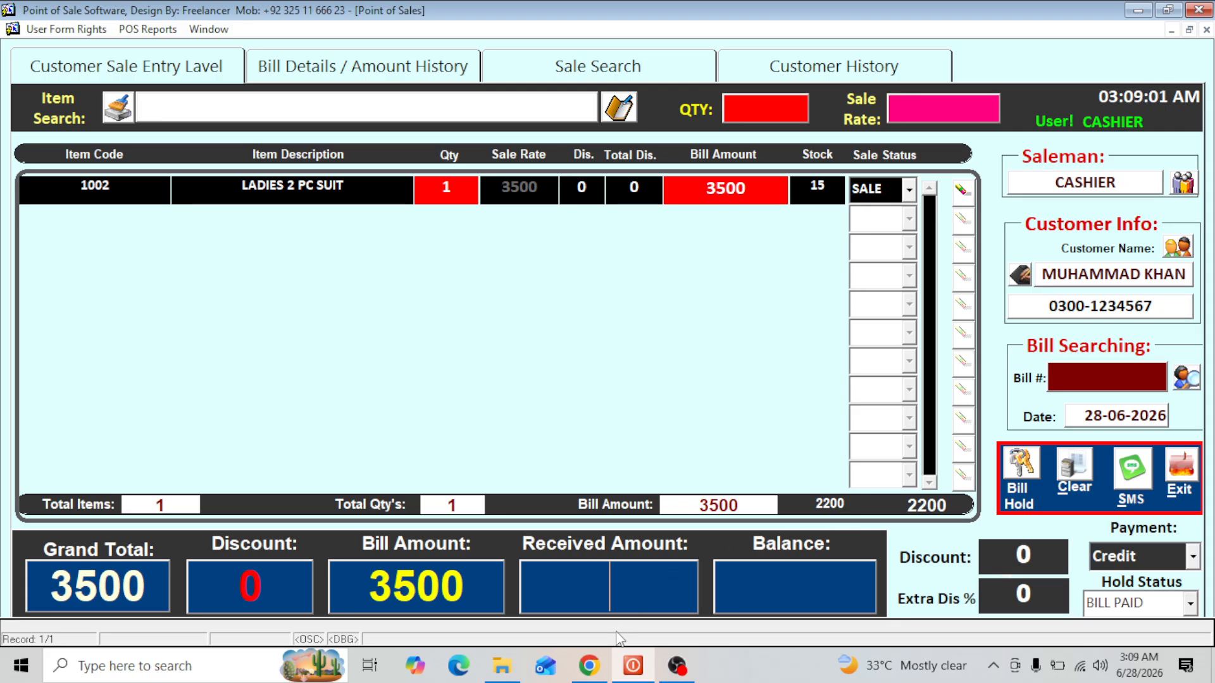
# - Complete the credit bill with a received amount of 2300, and decline printing it
pyautogui.write('2300')
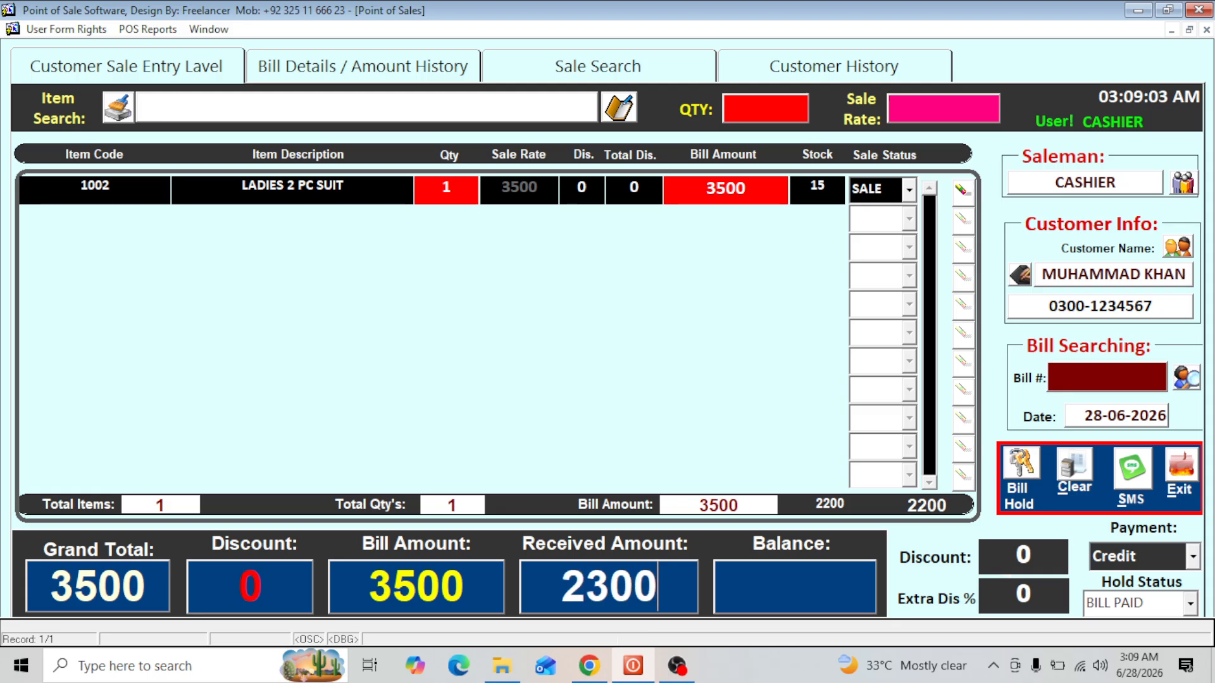
pyautogui.press('Return')
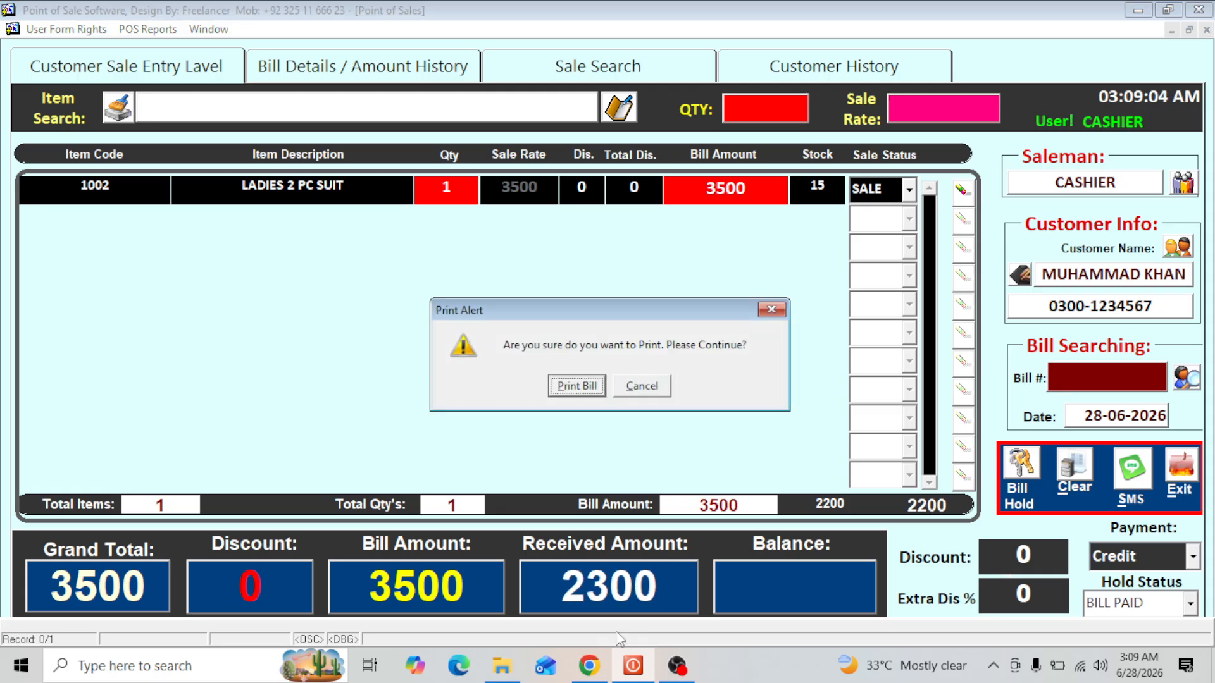
pyautogui.press('Tab')
pyautogui.press('Return')
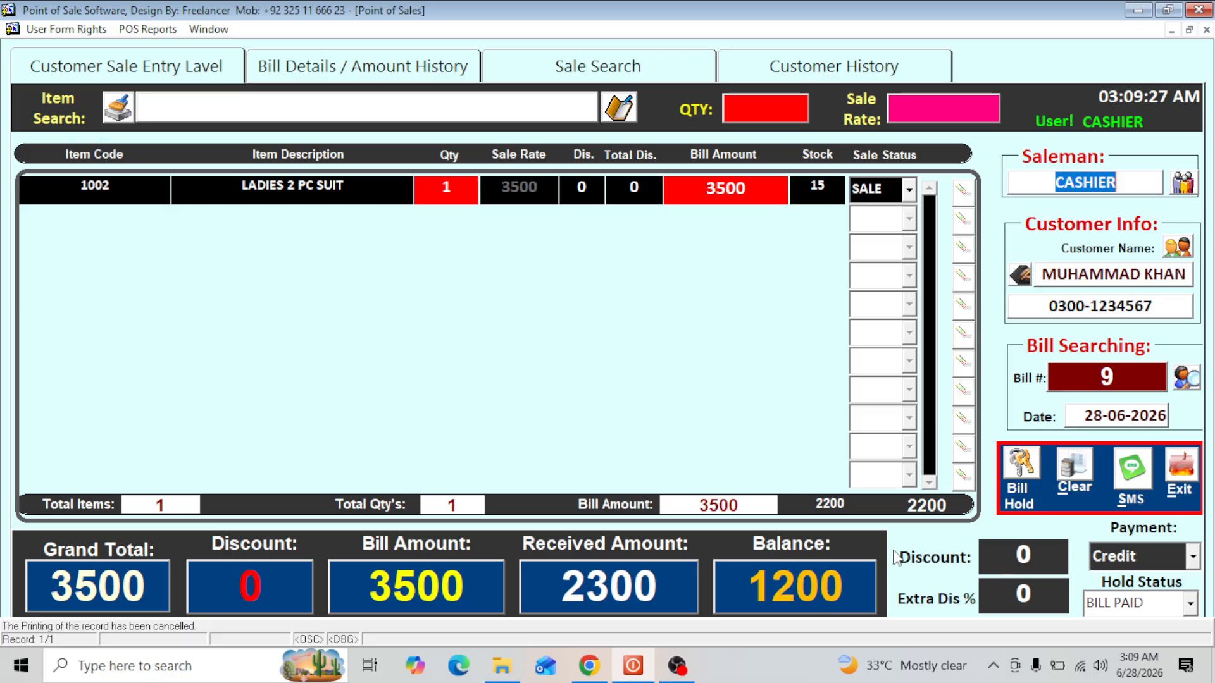
# - Clear the completed bill, select the registered customer for a new one, and check the customer's previous balance in the amount history
pyautogui.click(1079, 478)
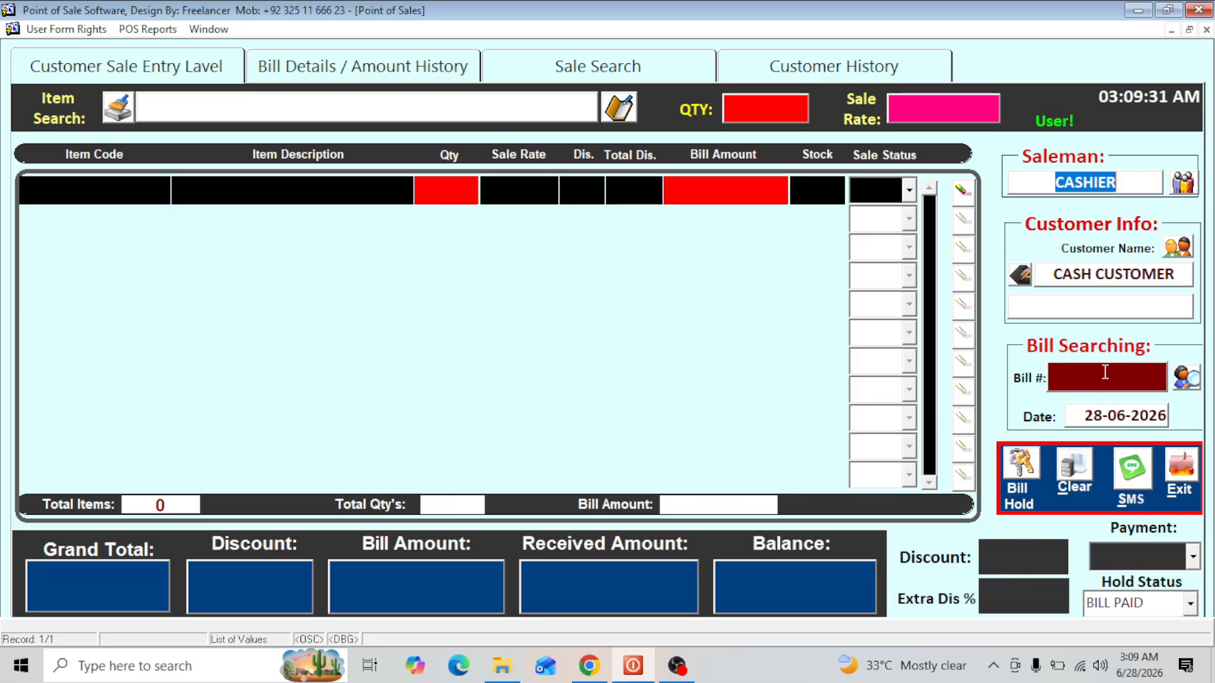
pyautogui.click(1022, 279)
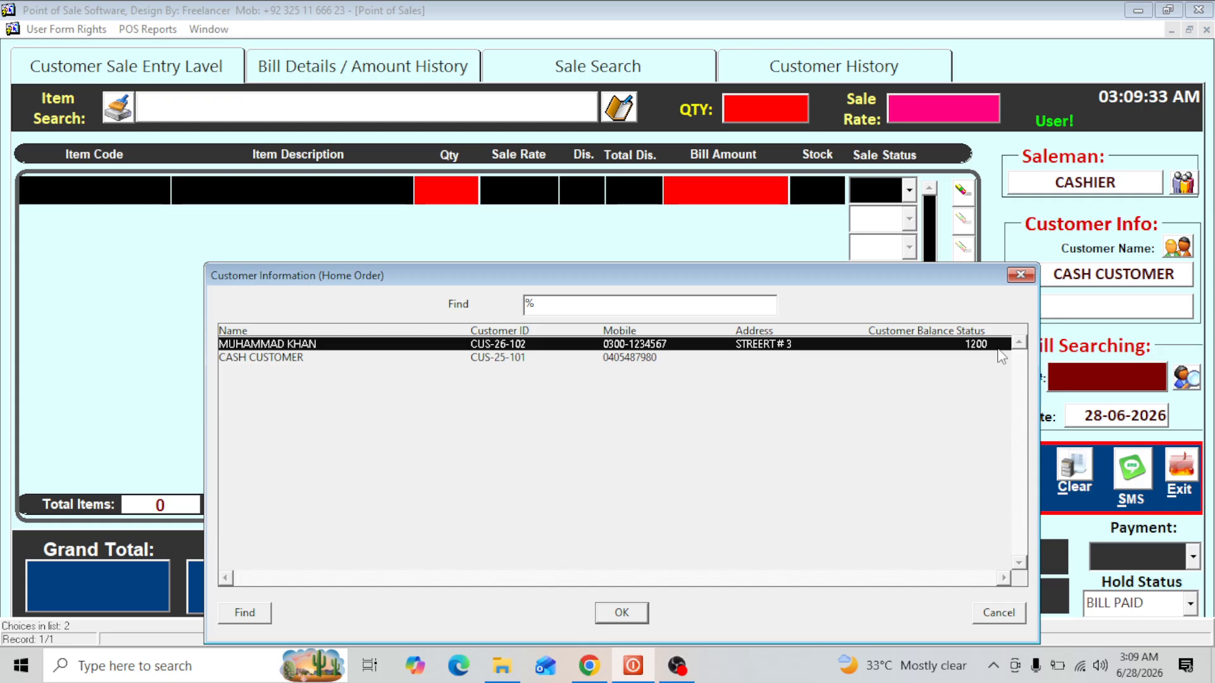
pyautogui.doubleClick(997, 350)
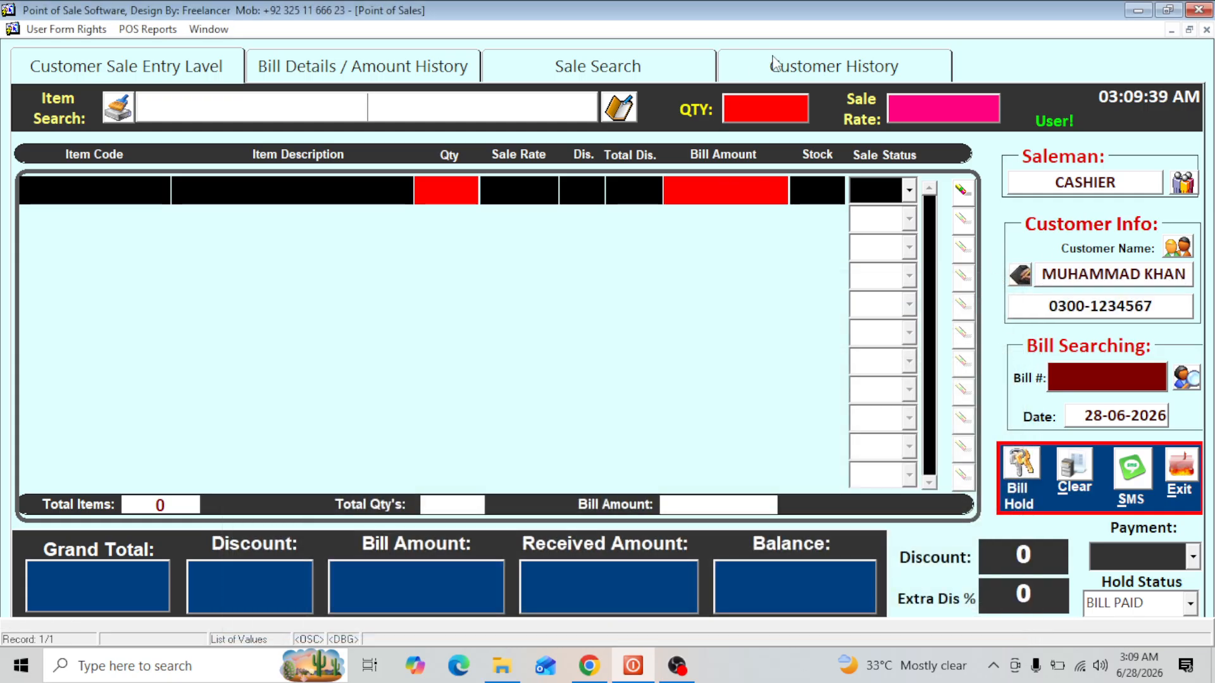
pyautogui.click(338, 68)
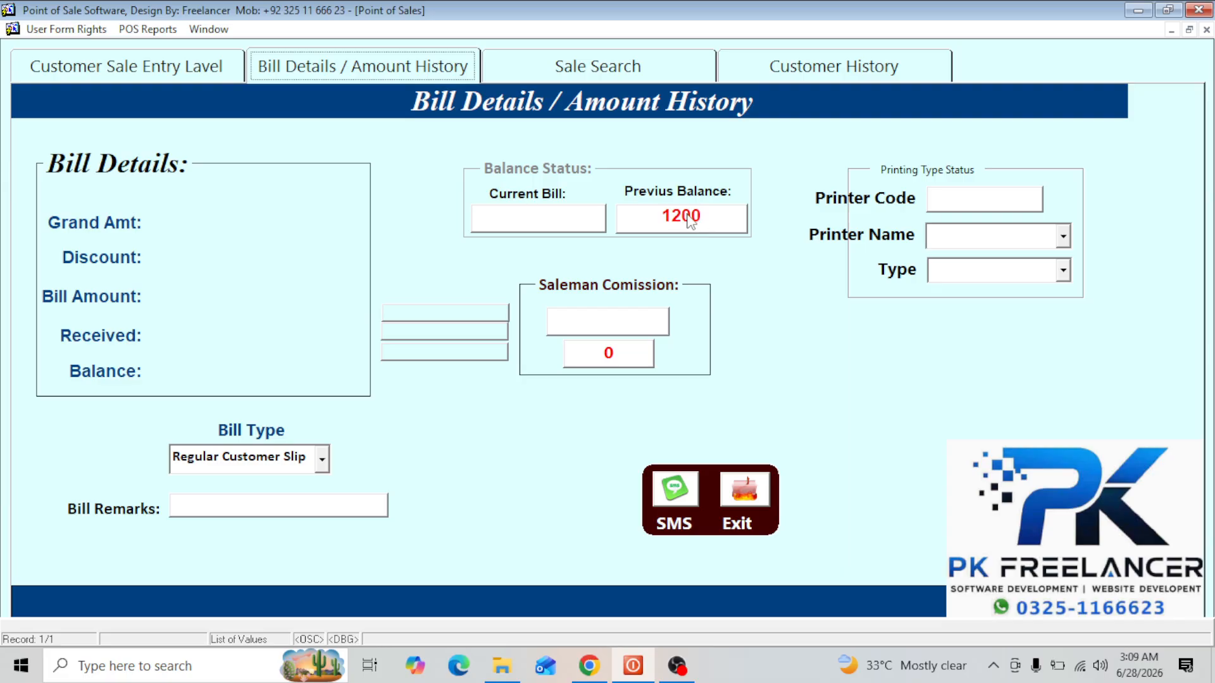
pyautogui.click(152, 75)
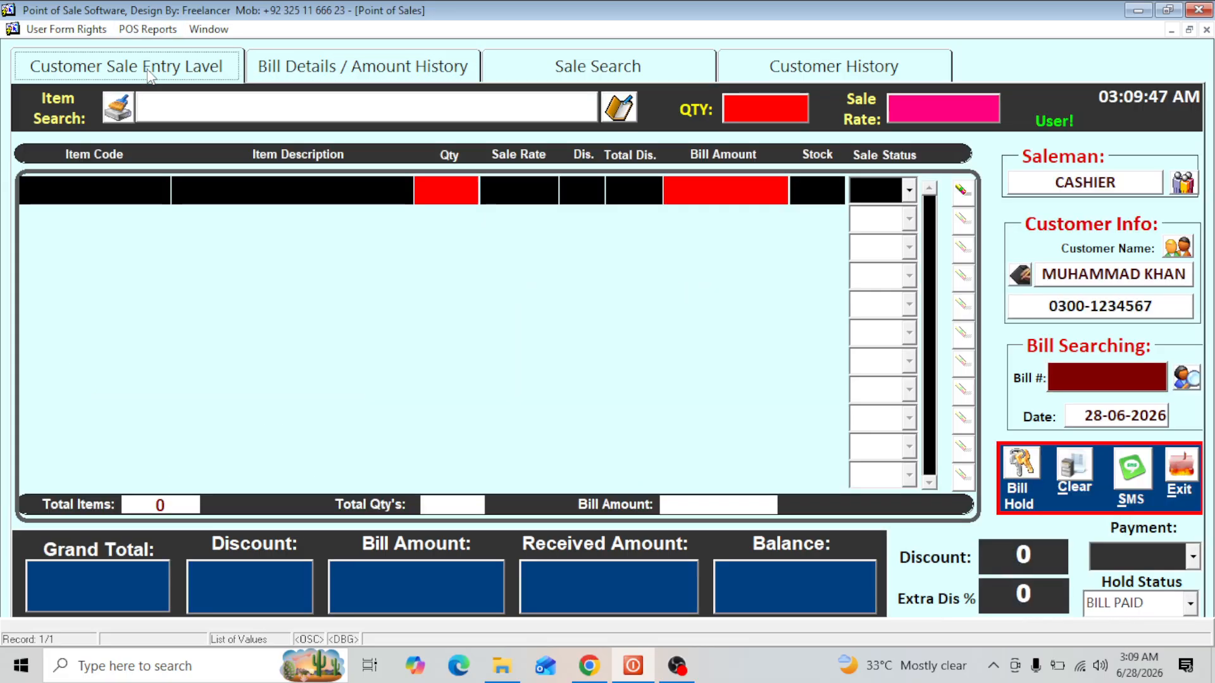
# - Add the item with code 1000 to the bill and check the bill details and previous balance
pyautogui.click(440, 114)
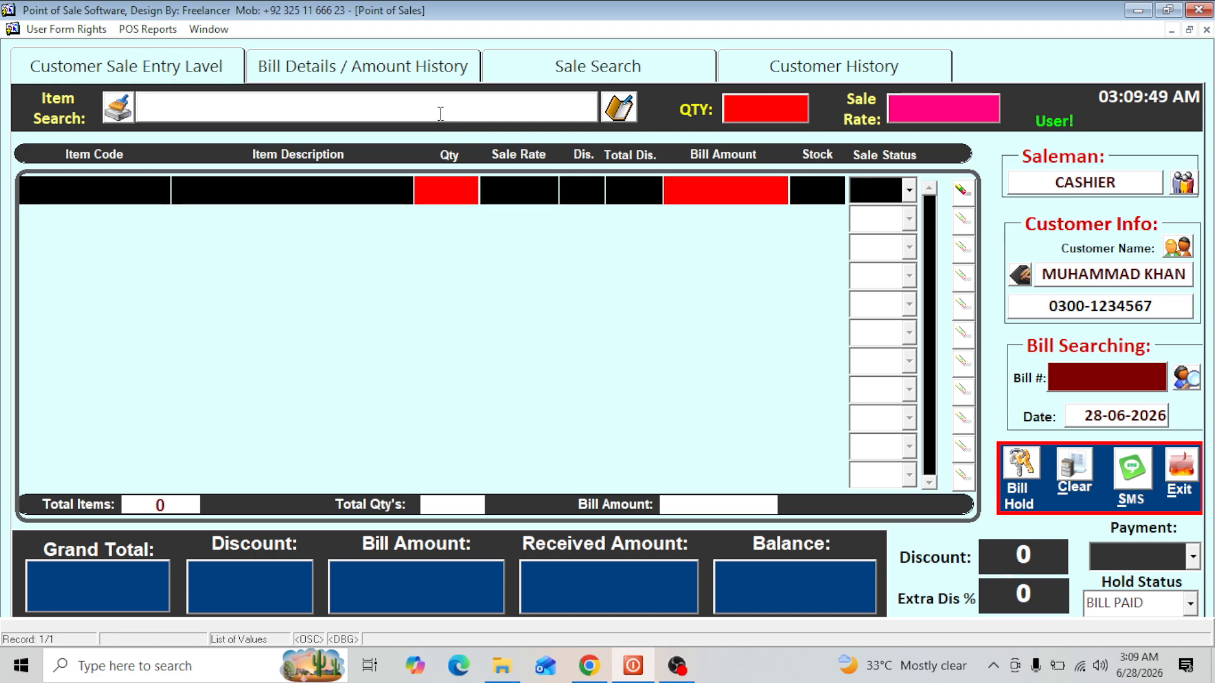
pyautogui.press('Return')
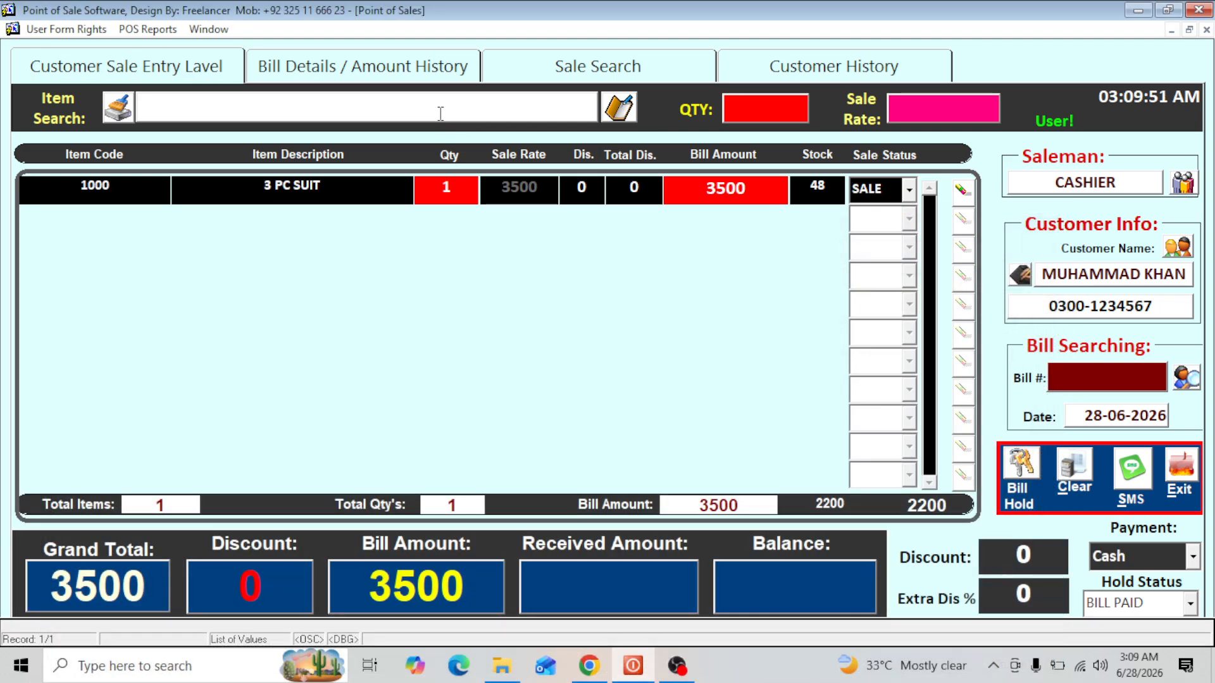
pyautogui.click(434, 68)
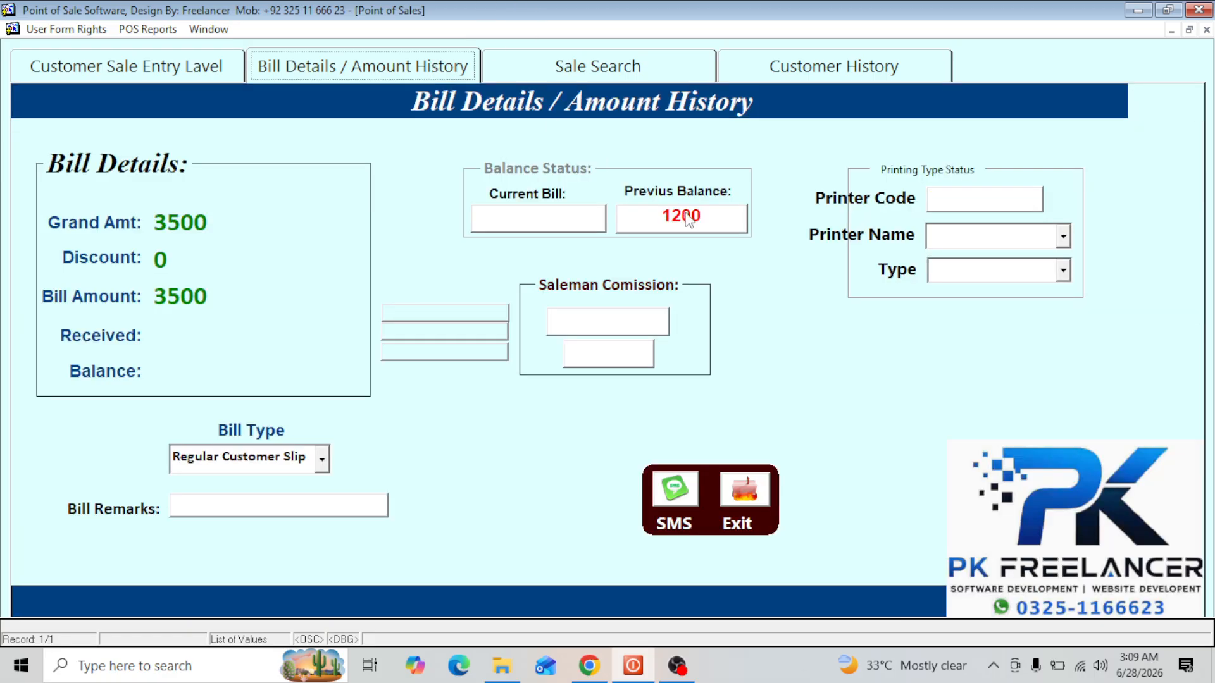
pyautogui.click(203, 69)
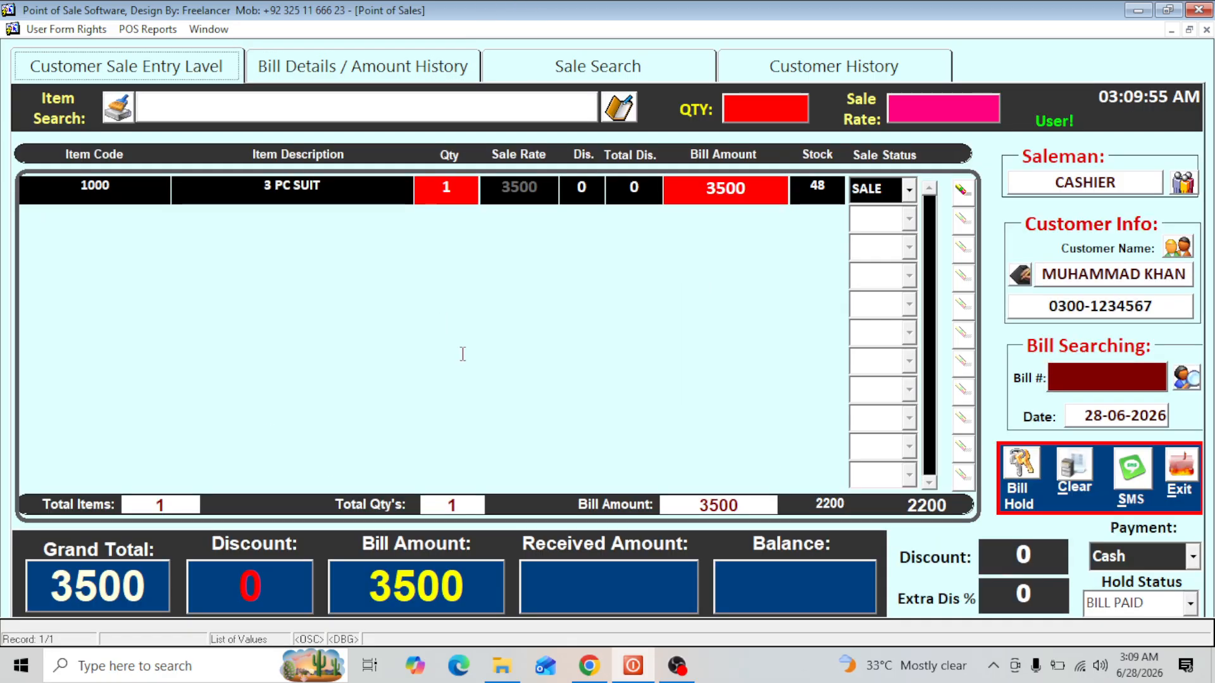
# - Set the payment type to Credit and complete the bill with a received amount of 3000, without printing it
pyautogui.click(627, 588)
pyautogui.write('3')
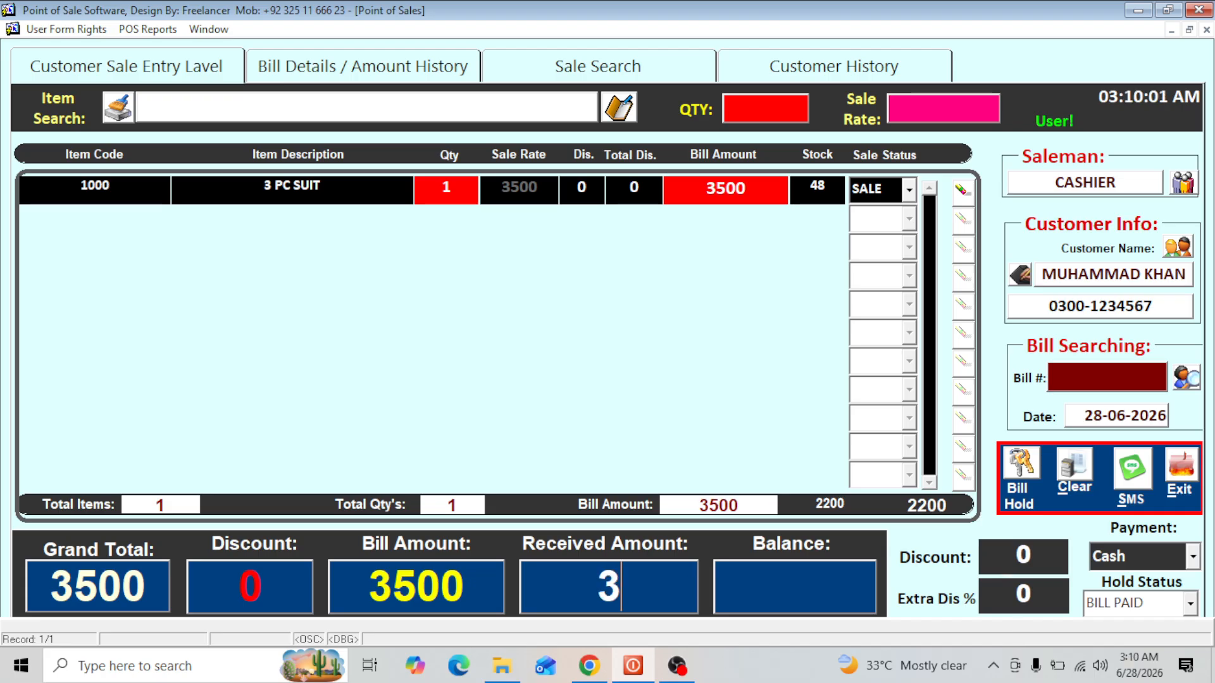
pyautogui.click(1148, 552)
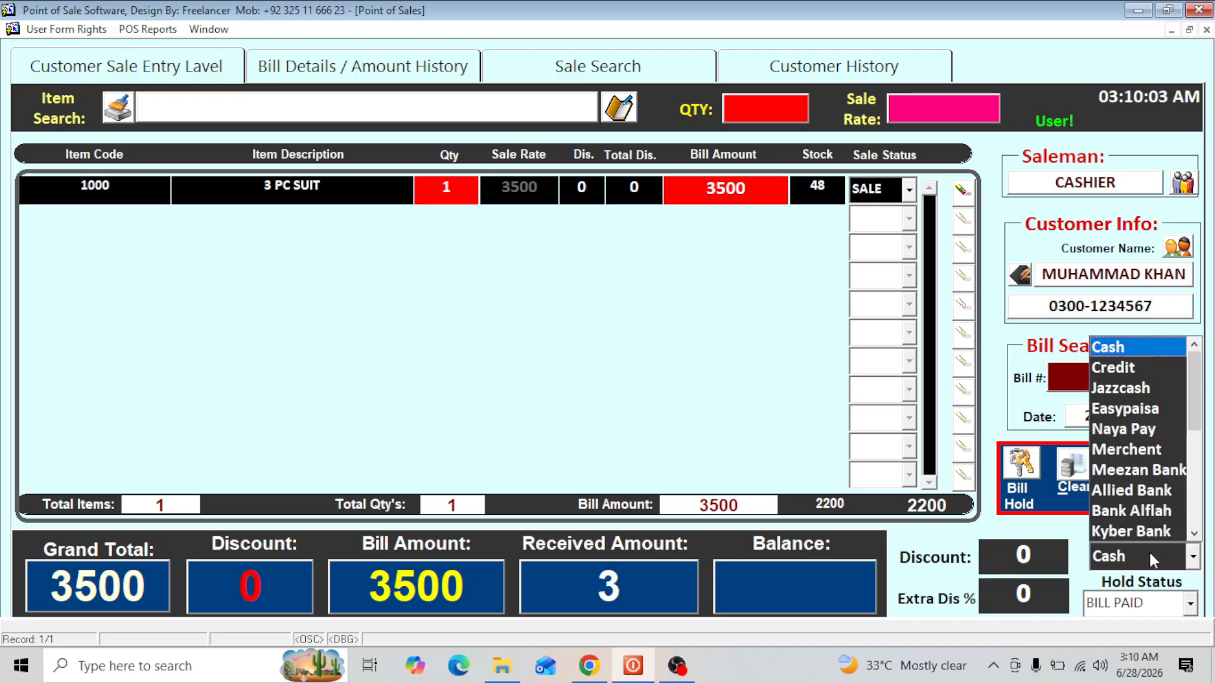
pyautogui.click(1118, 375)
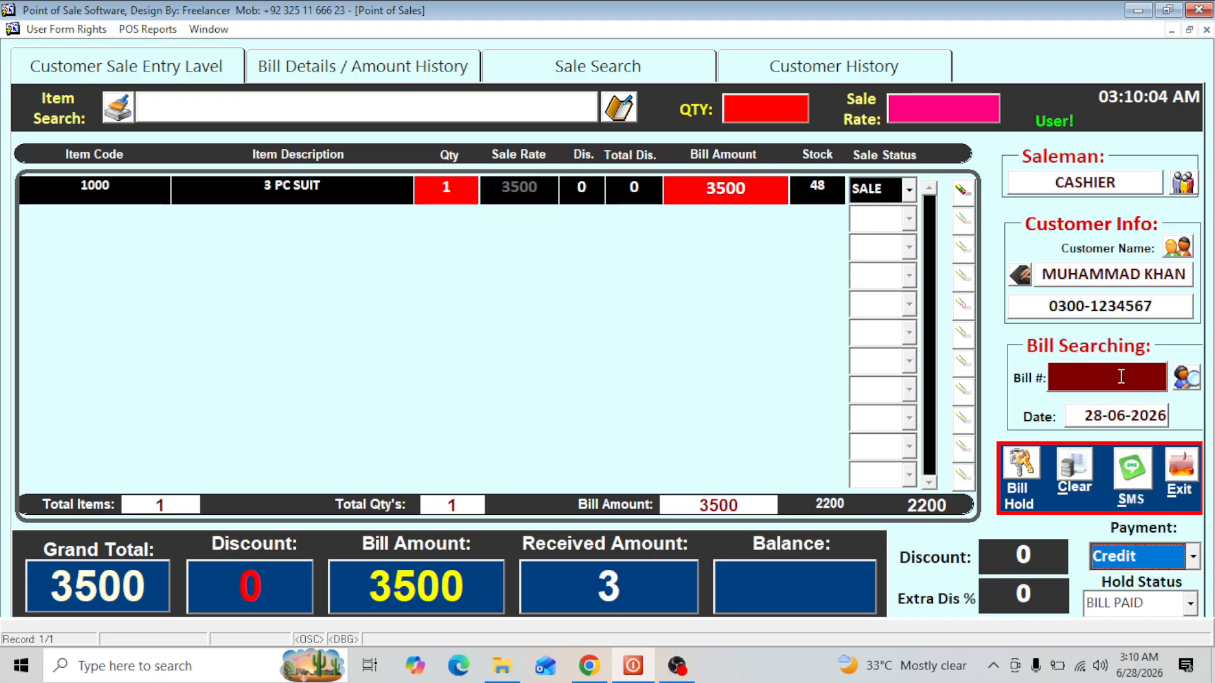
pyautogui.click(651, 586)
pyautogui.write('000')
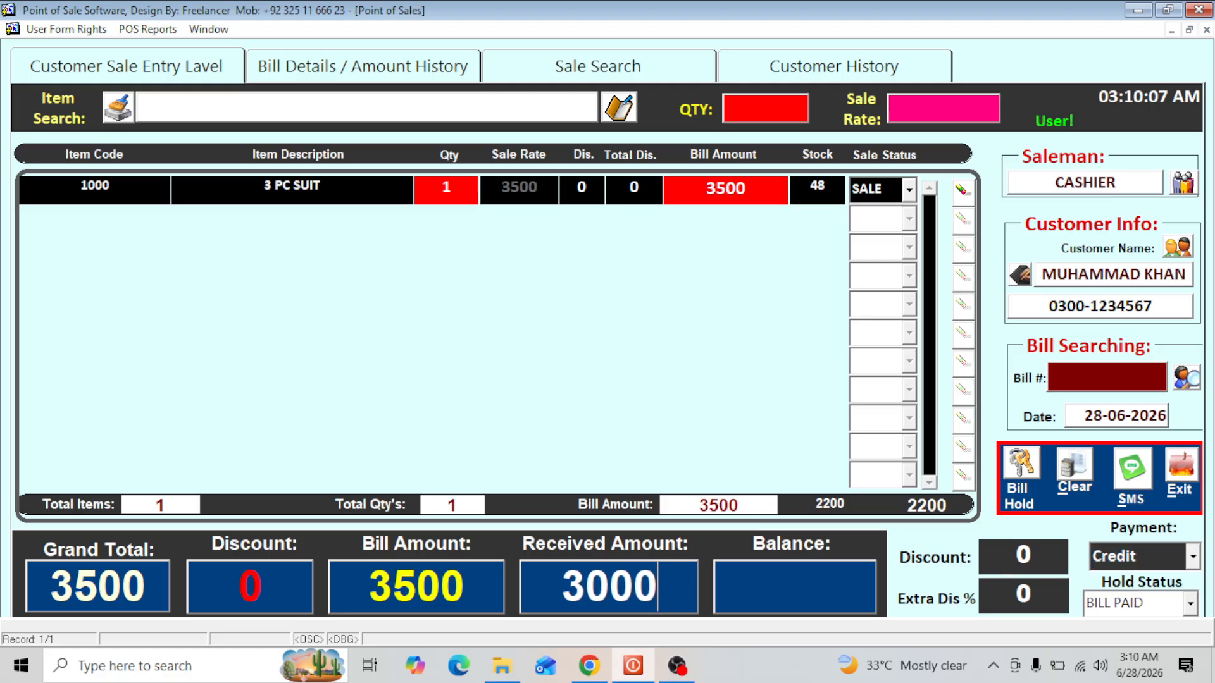
pyautogui.press('Return')
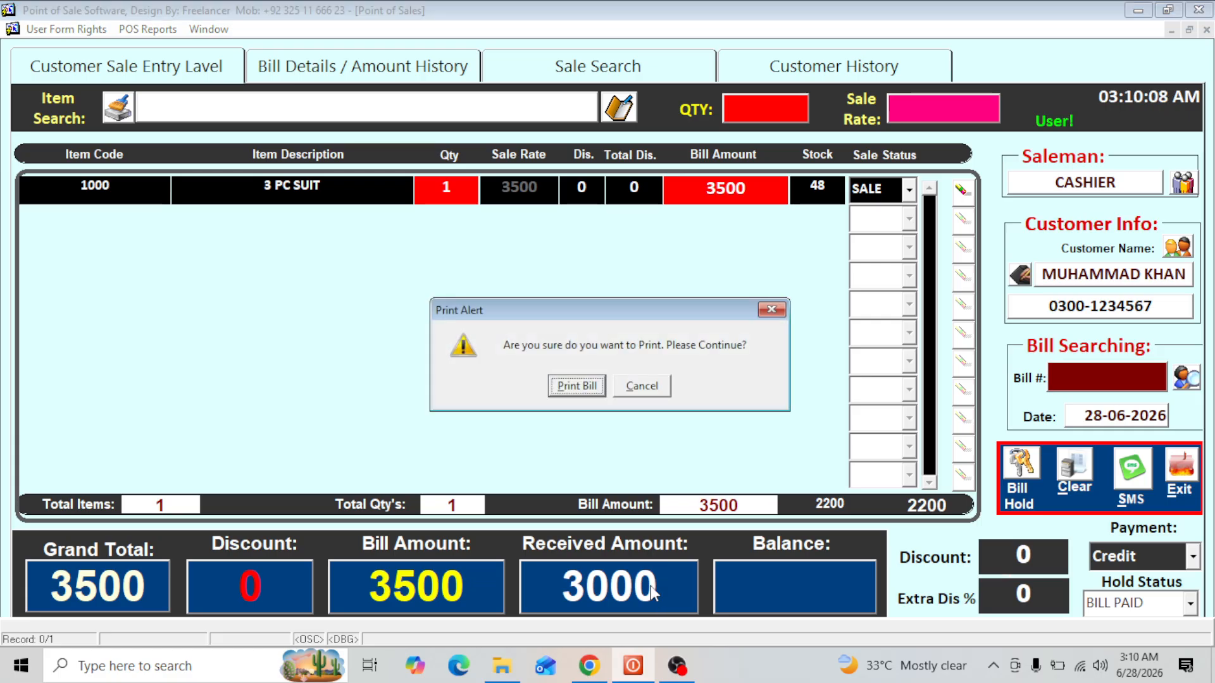
pyautogui.press('Tab')
pyautogui.press('Return')
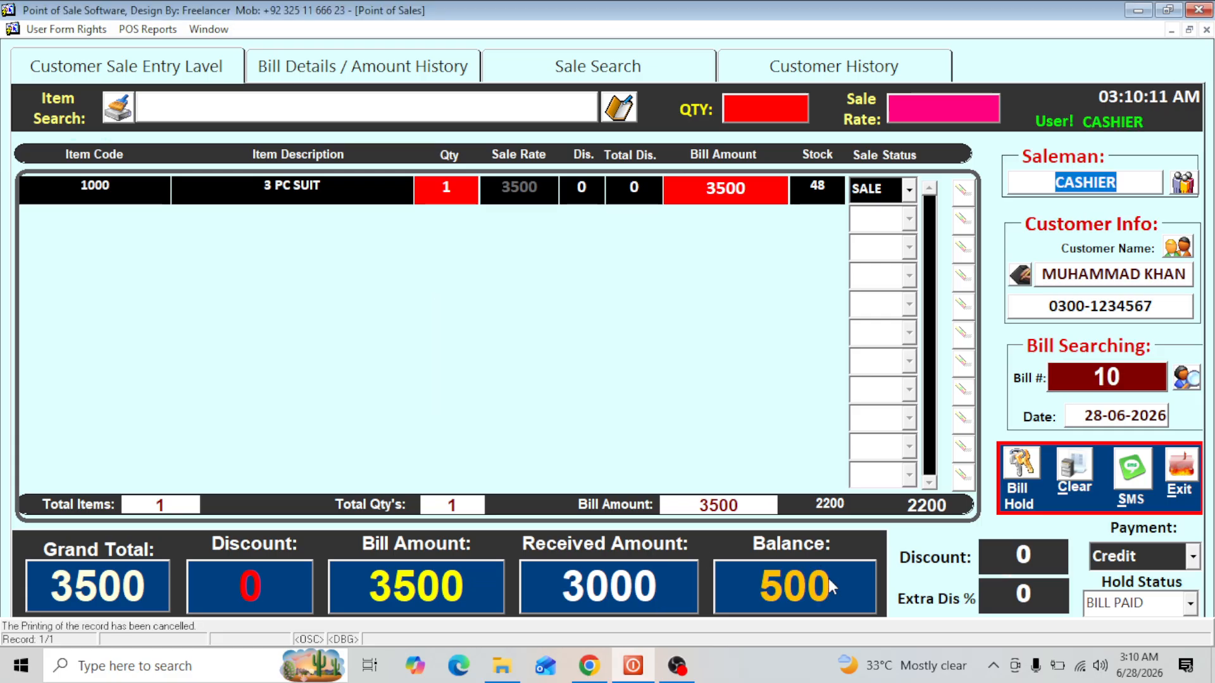
# - Compare the saved bill's balance with the current bill and previous balance amounts in the amount history
pyautogui.click(407, 72)
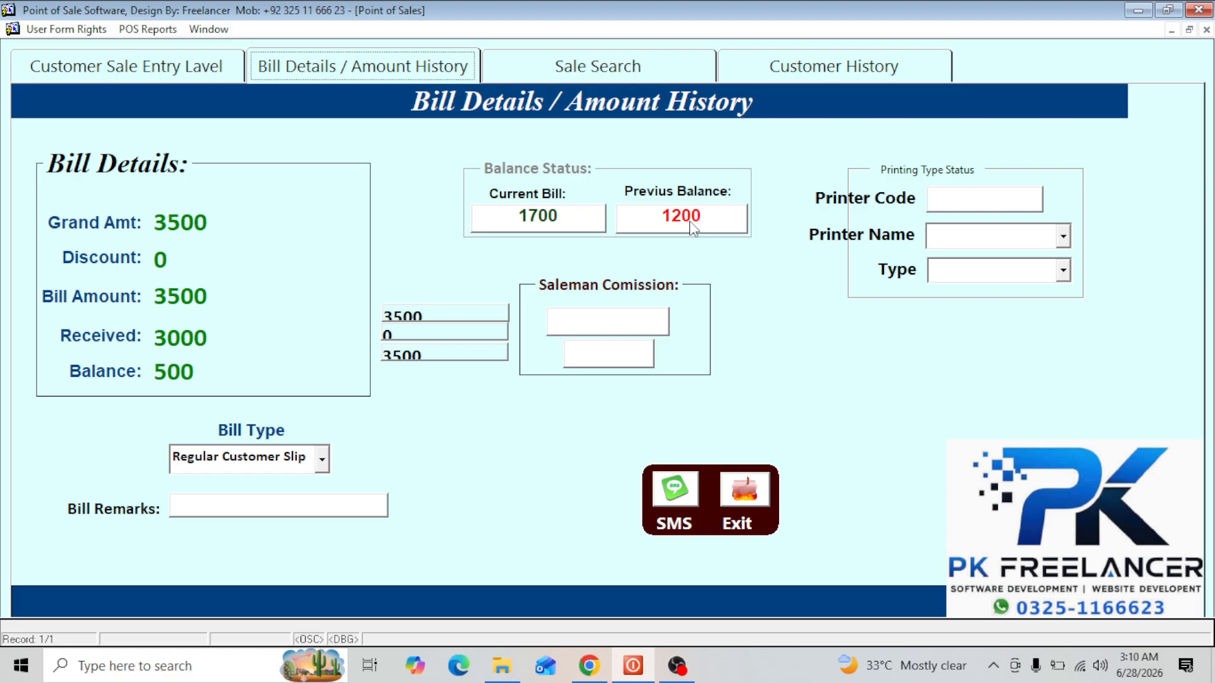
pyautogui.click(219, 69)
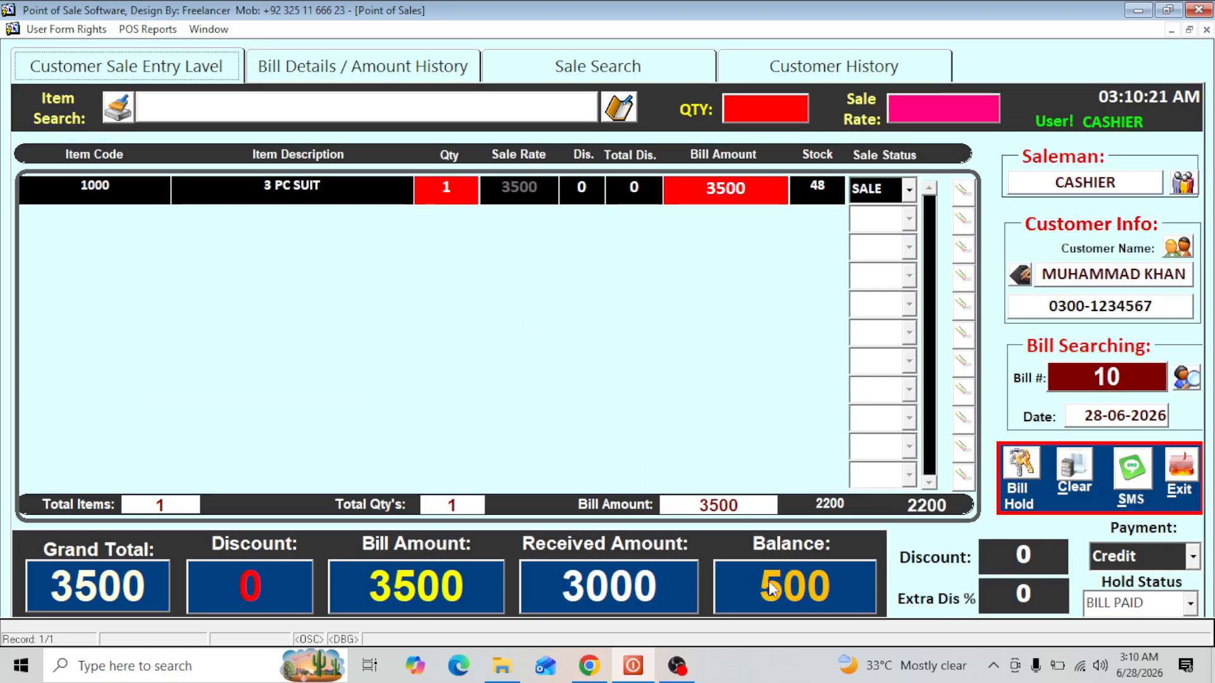
pyautogui.click(378, 76)
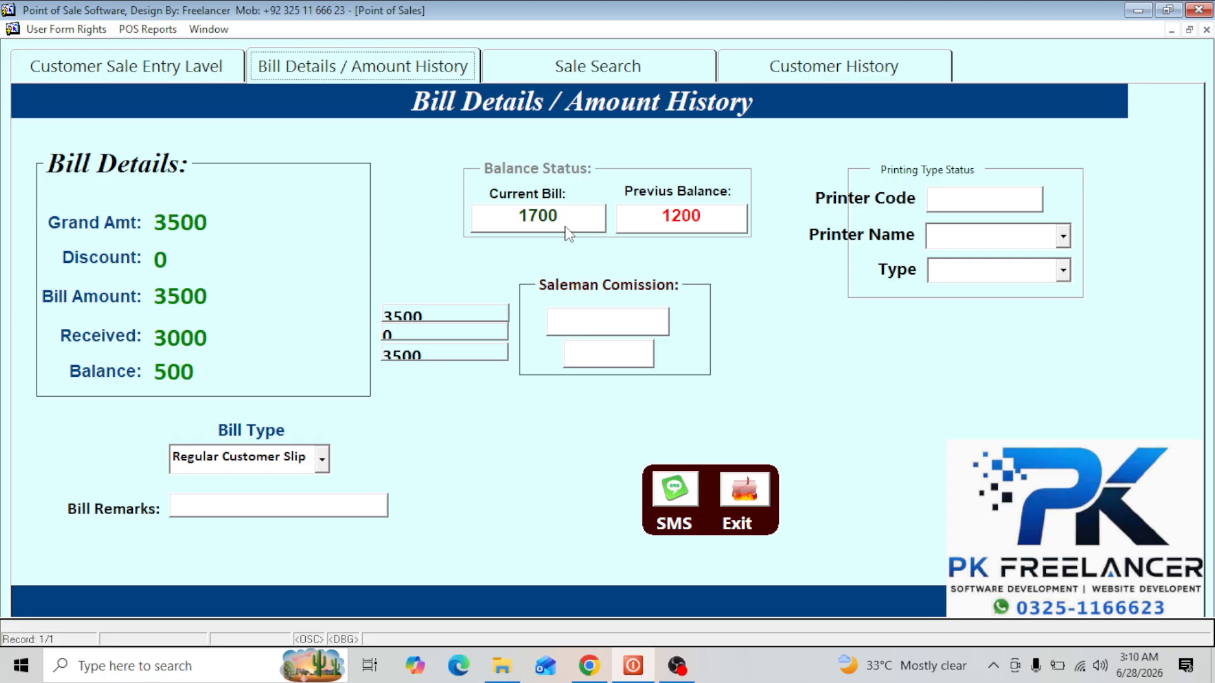
pyautogui.click(159, 56)
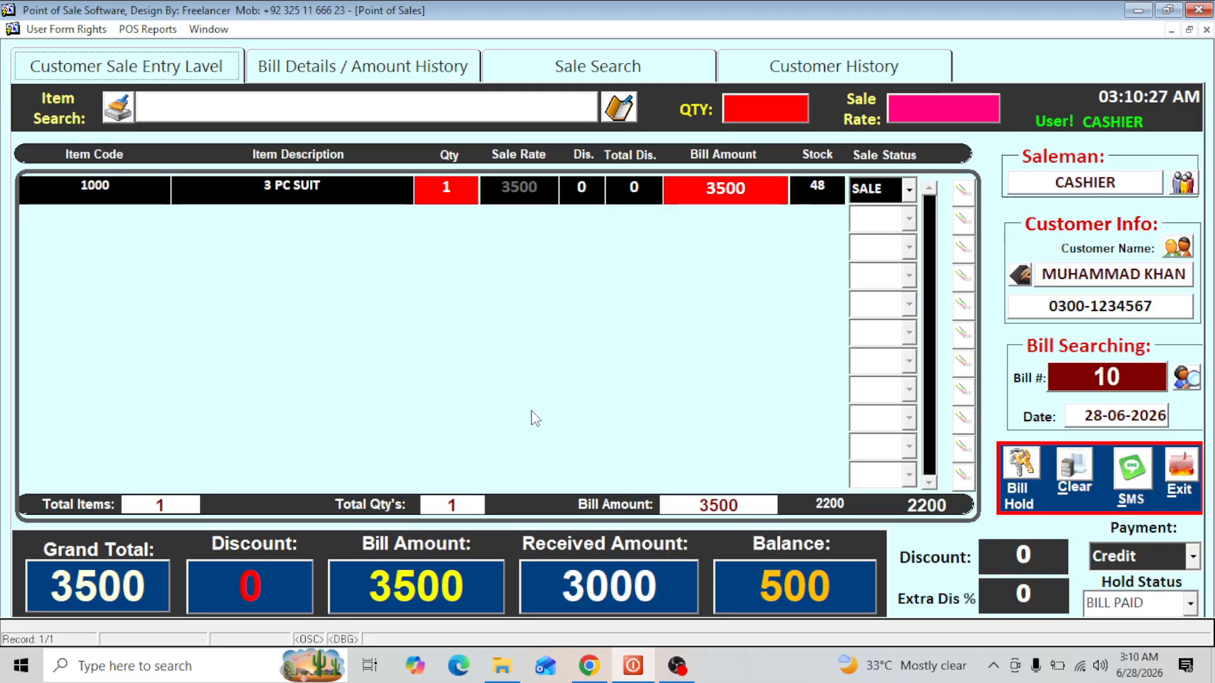
# - Clear the 3 PC SUIT bill, reassign the registered customer, and check the updated previous balance
pyautogui.click(1074, 480)
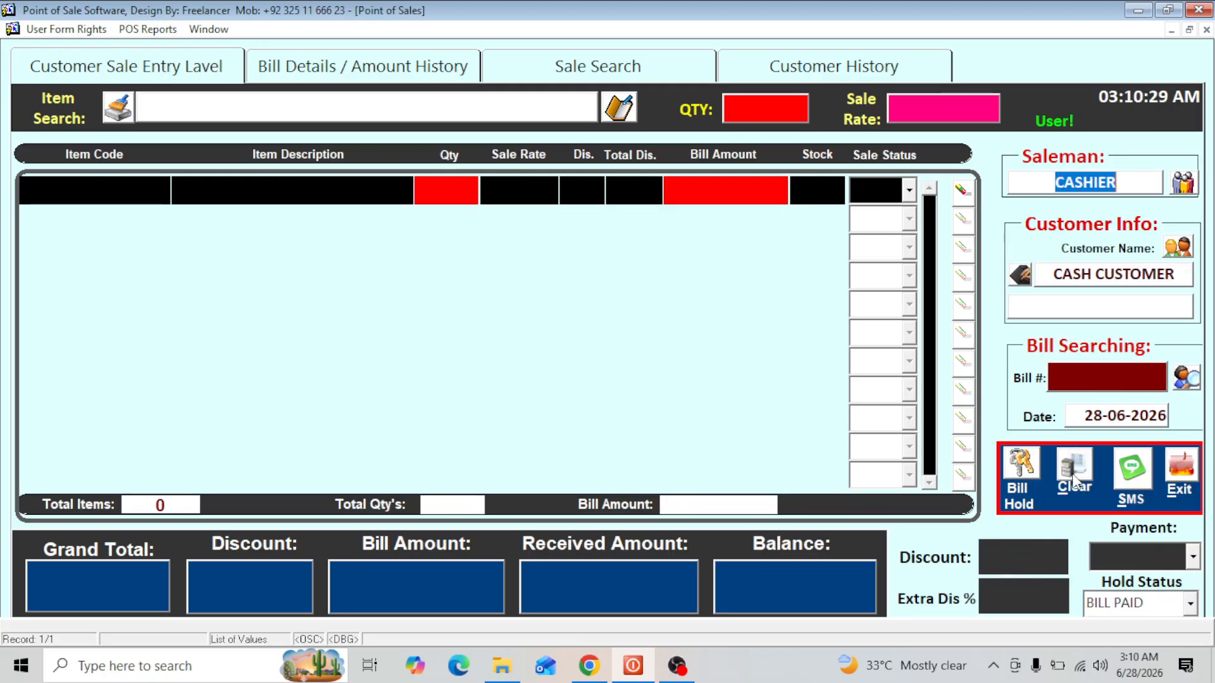
pyautogui.click(1029, 274)
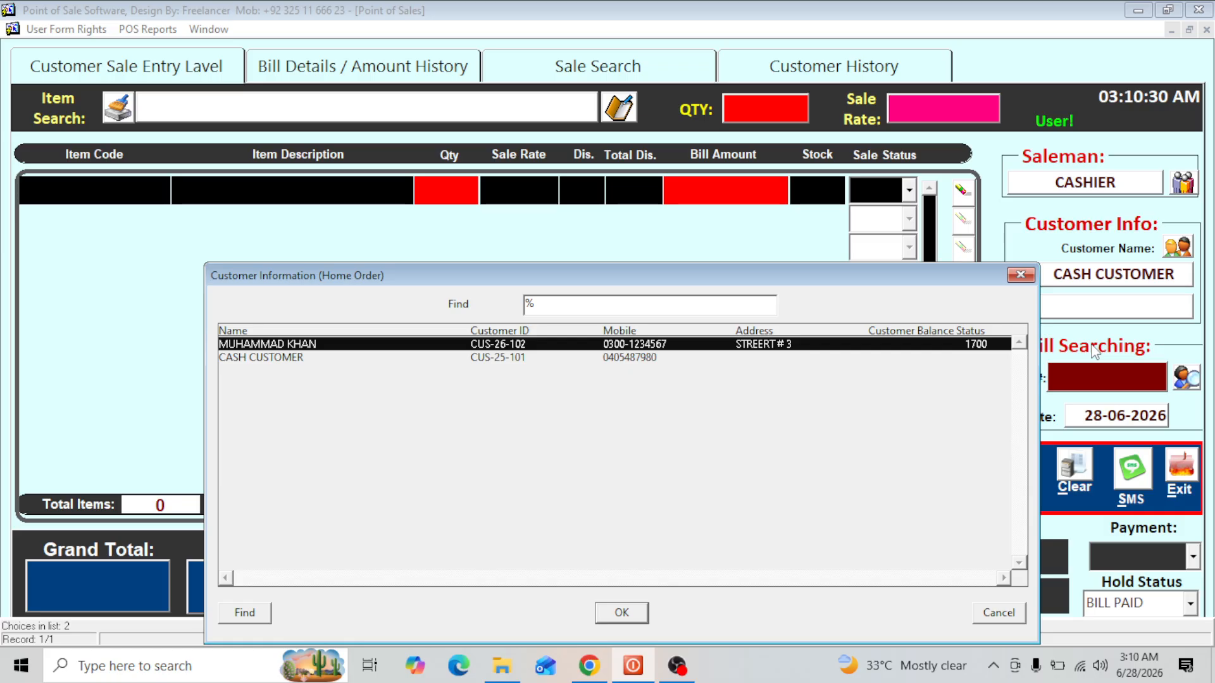
pyautogui.press('Return')
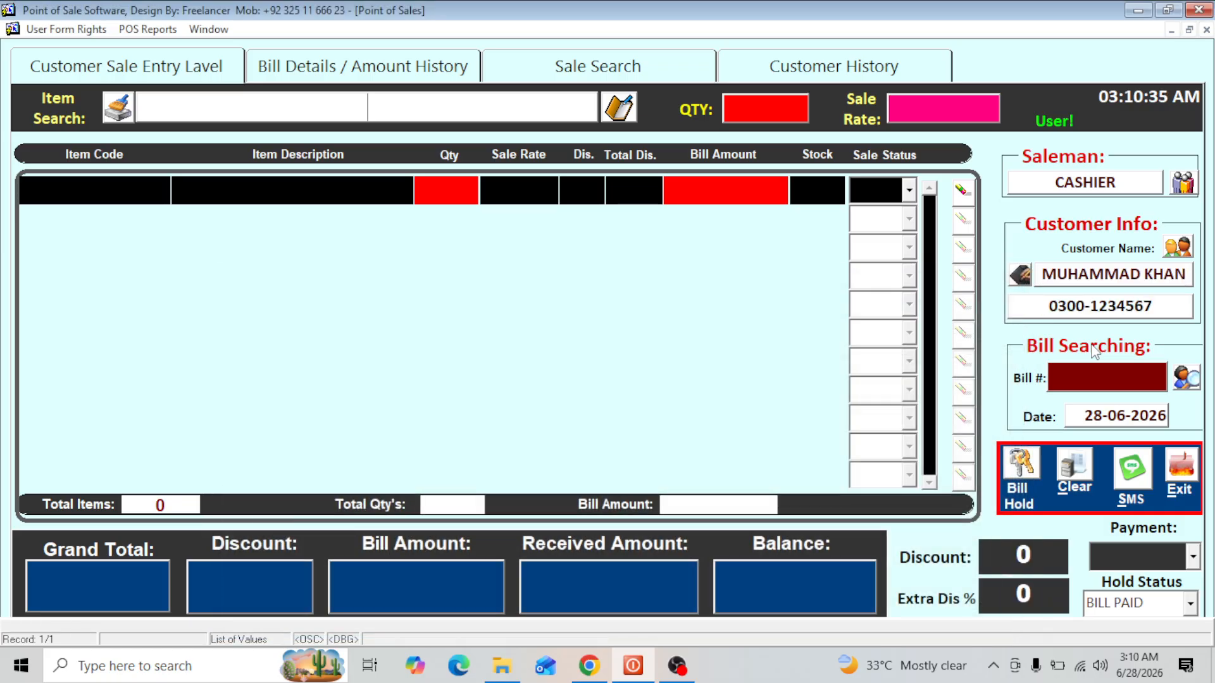
pyautogui.click(415, 75)
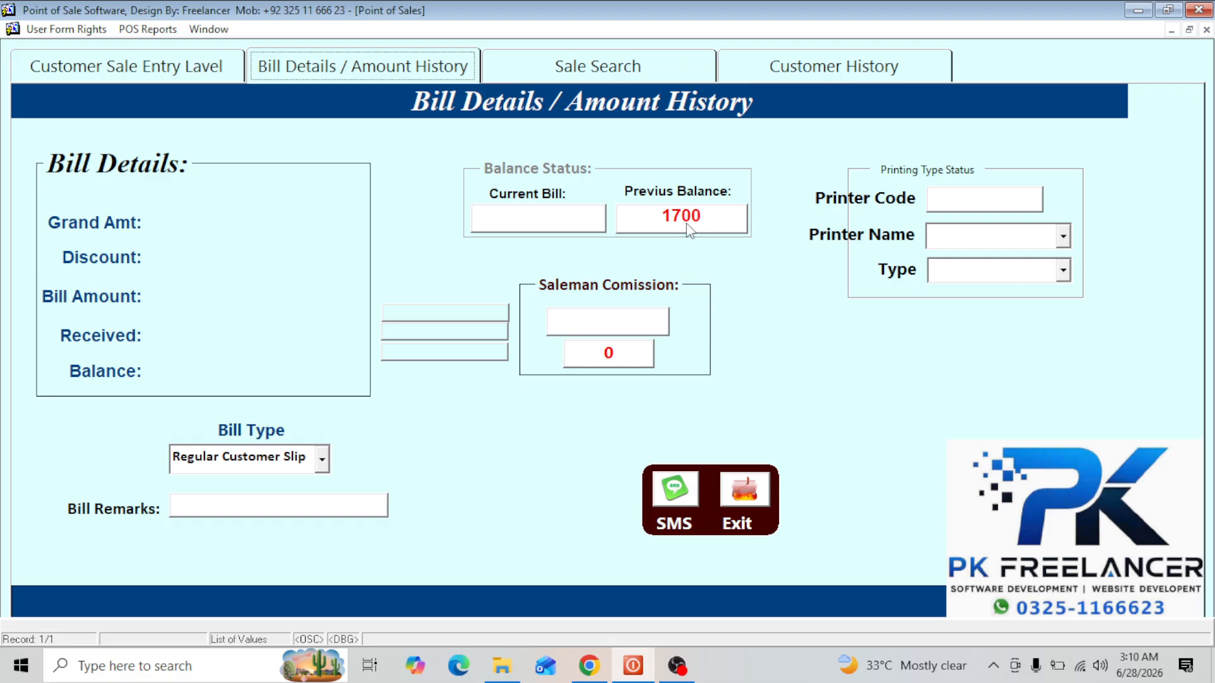
pyautogui.click(122, 62)
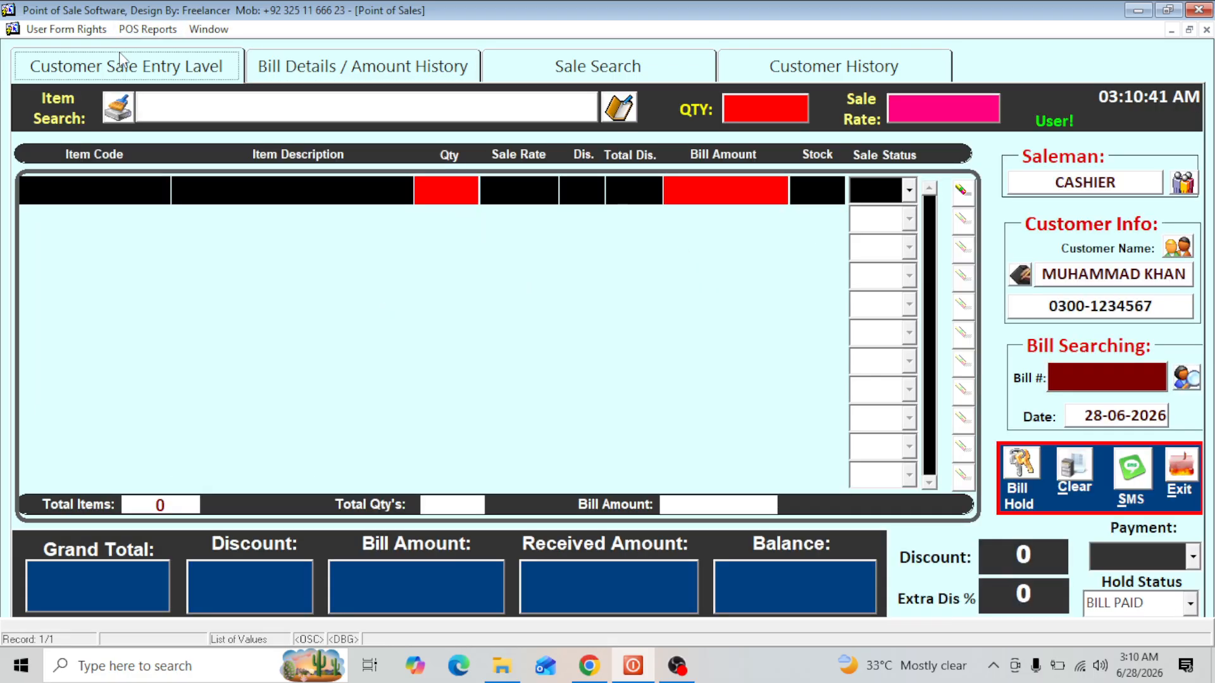
# - Check the registered customer's balance status in the customer list, and close the list without changing the selected customer
pyautogui.click(1028, 285)
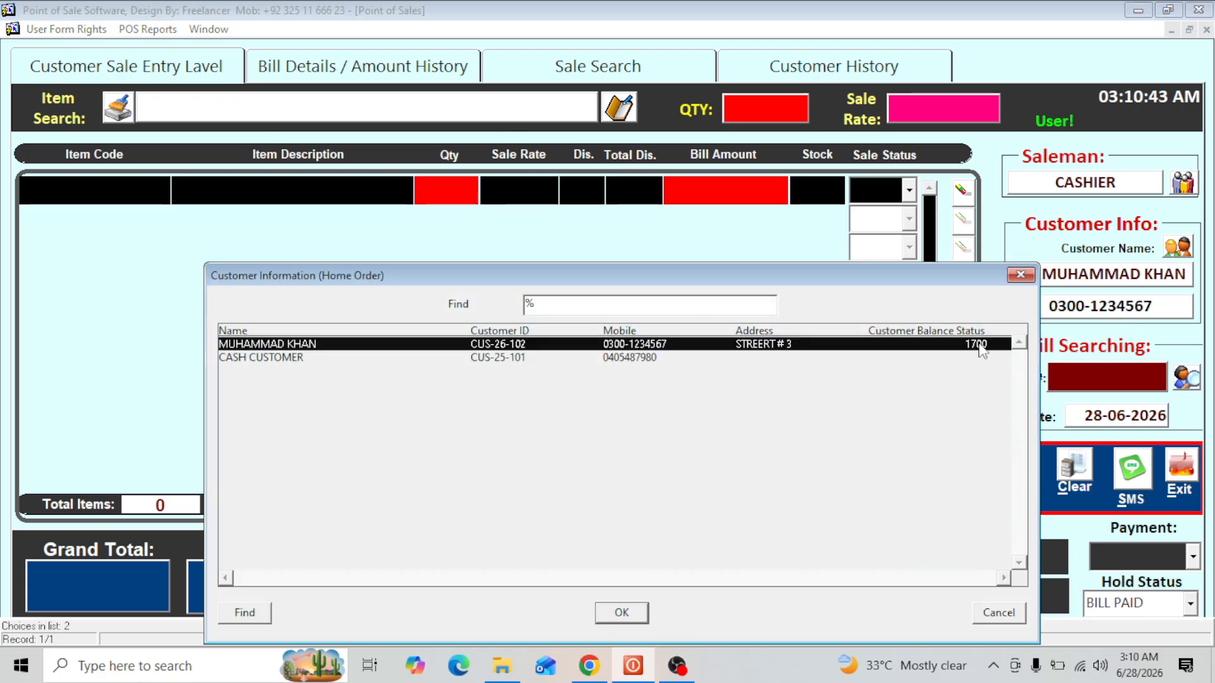
pyautogui.doubleClick(980, 347)
pyautogui.click(1029, 284)
pyautogui.click(1003, 611)
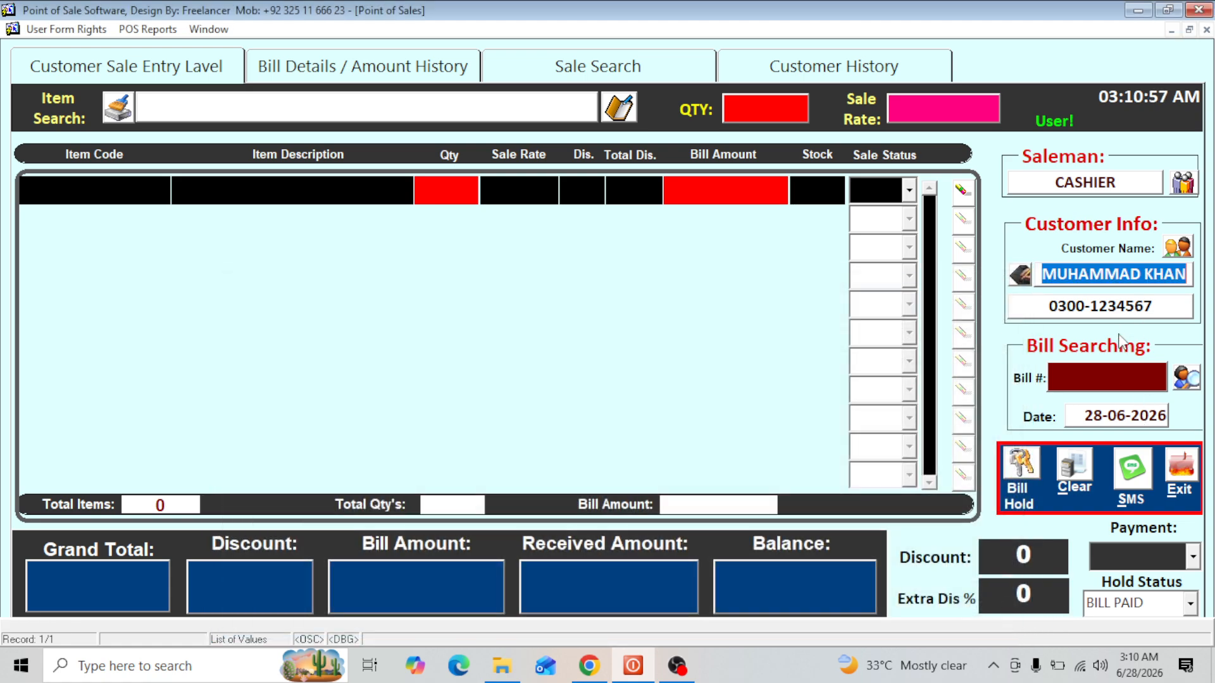